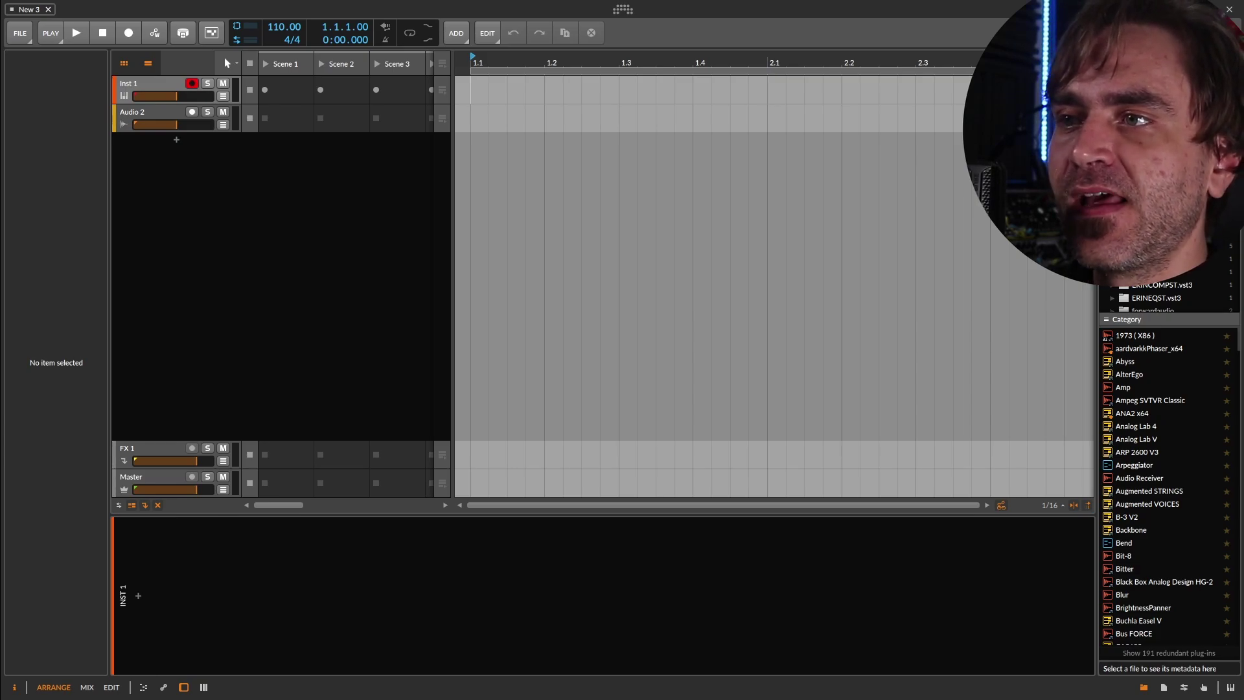
Step: In the mixer, route the Audio 2 track's output to Studio
left_click(87, 687)
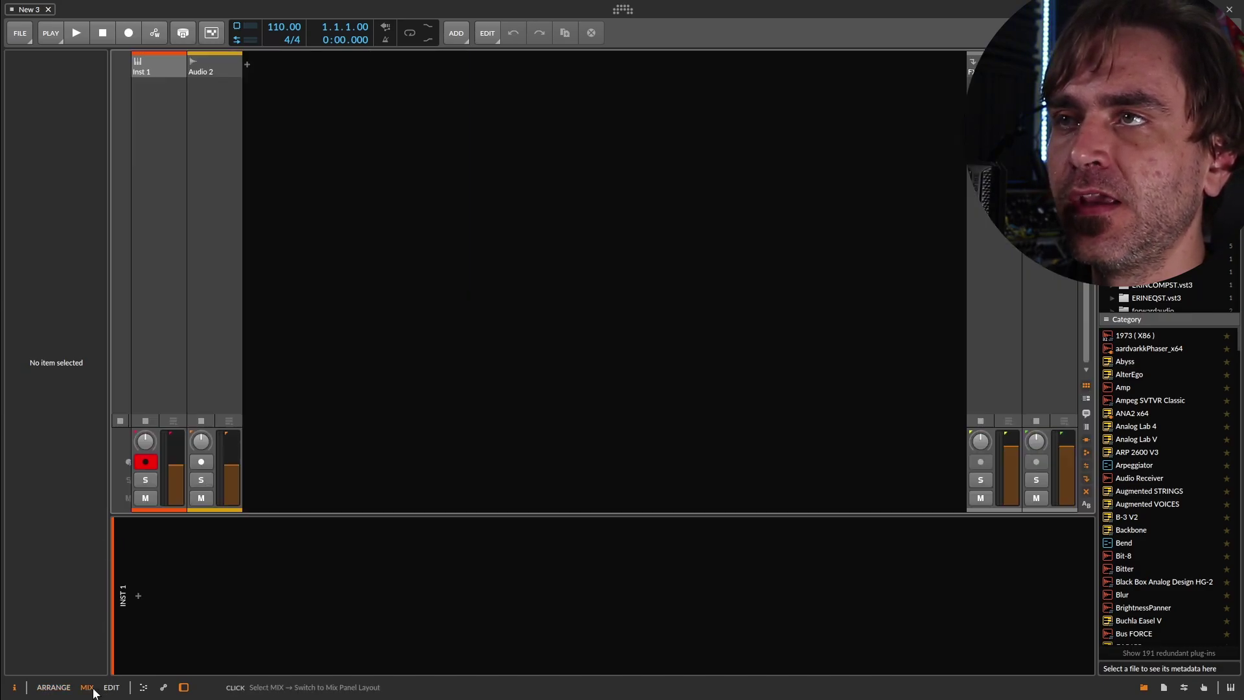
left_click(188, 63)
left_click(247, 70)
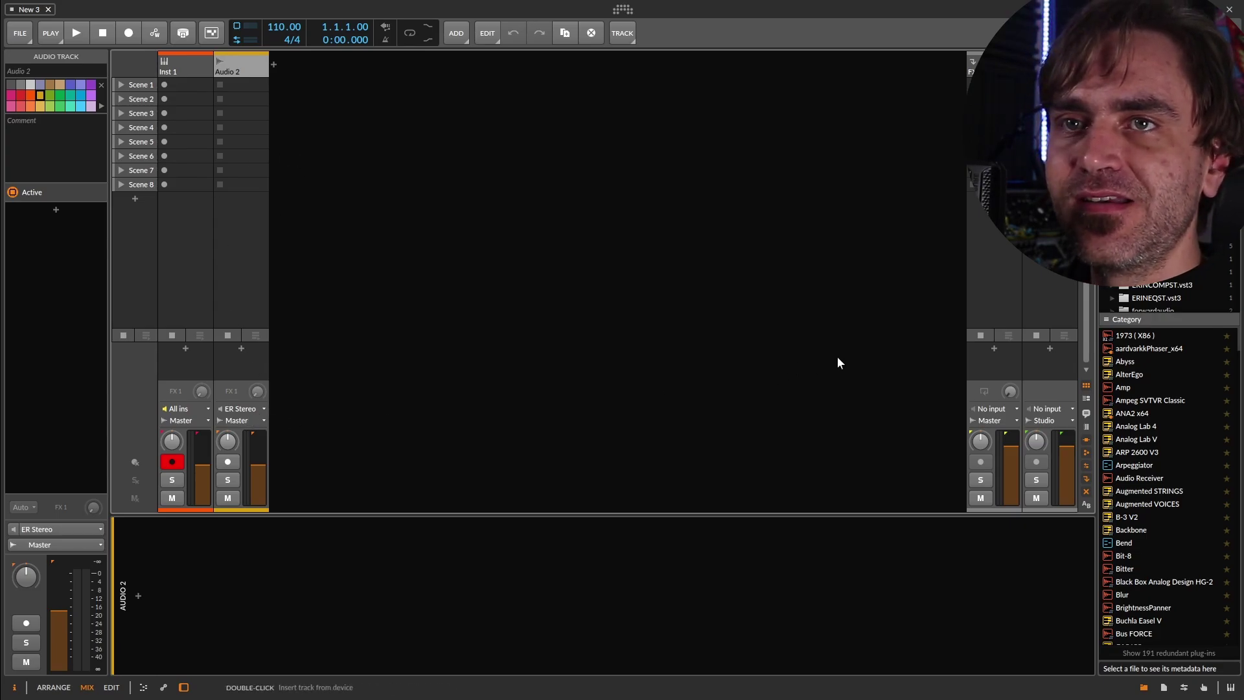
left_click(1043, 421)
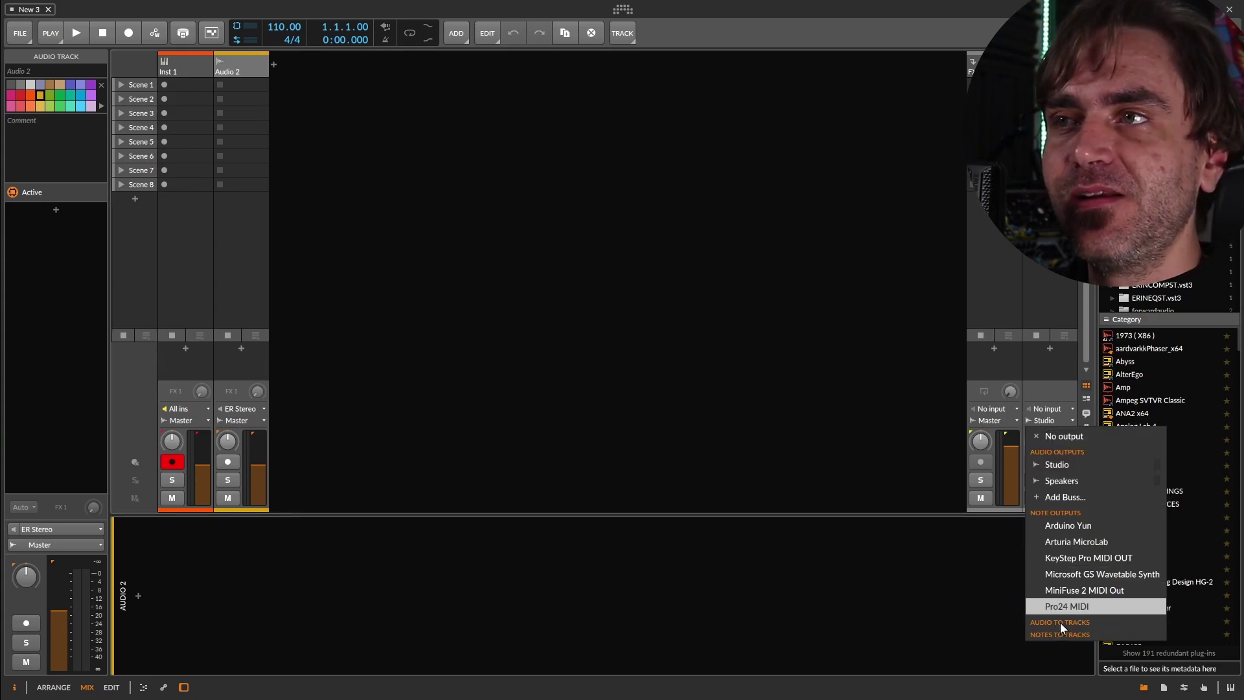
left_click(671, 364)
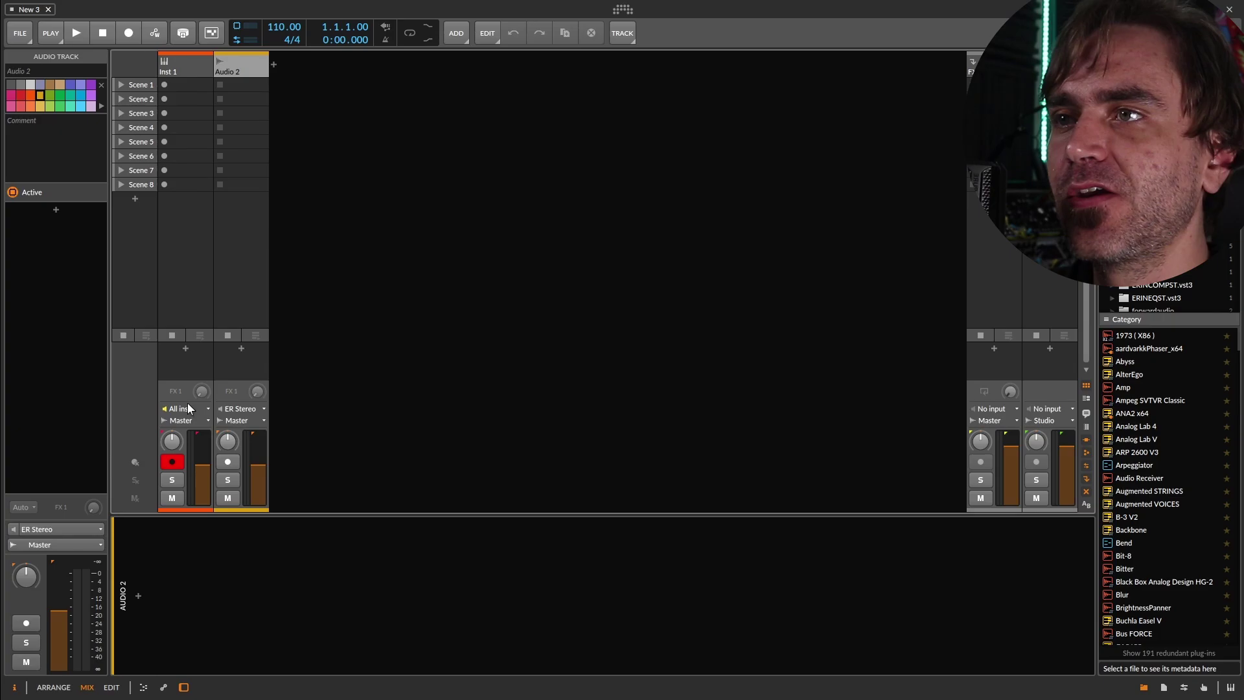
left_click(240, 420)
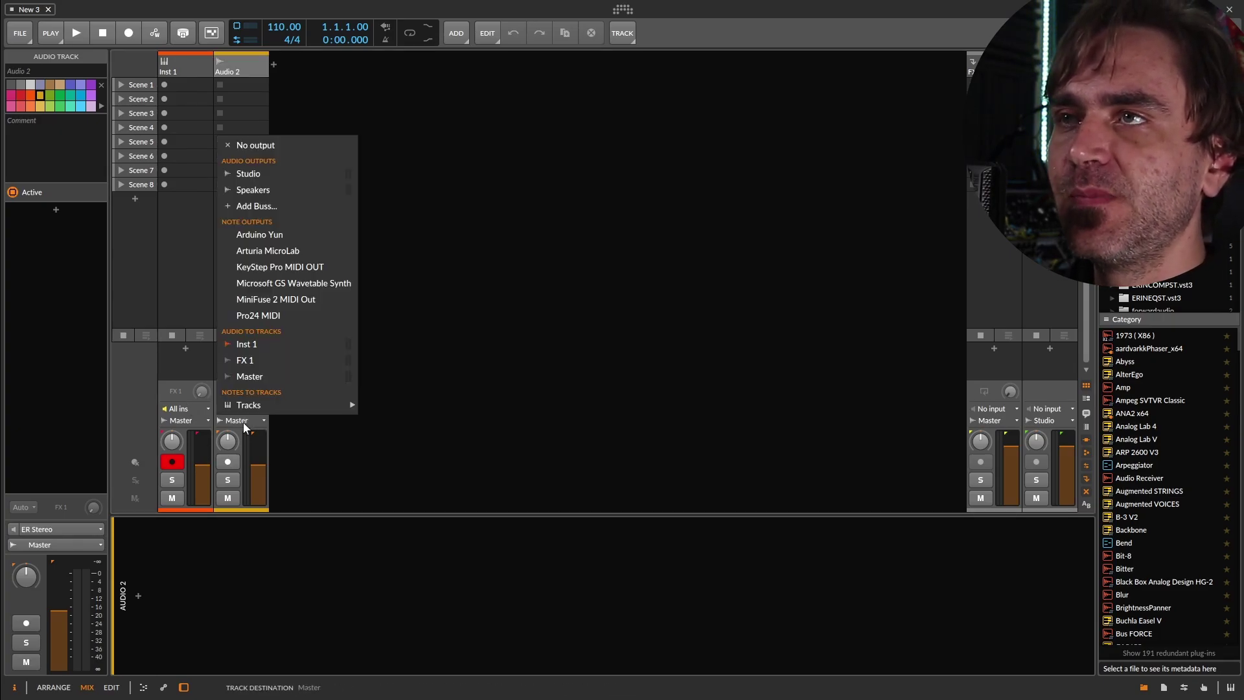
left_click(253, 173)
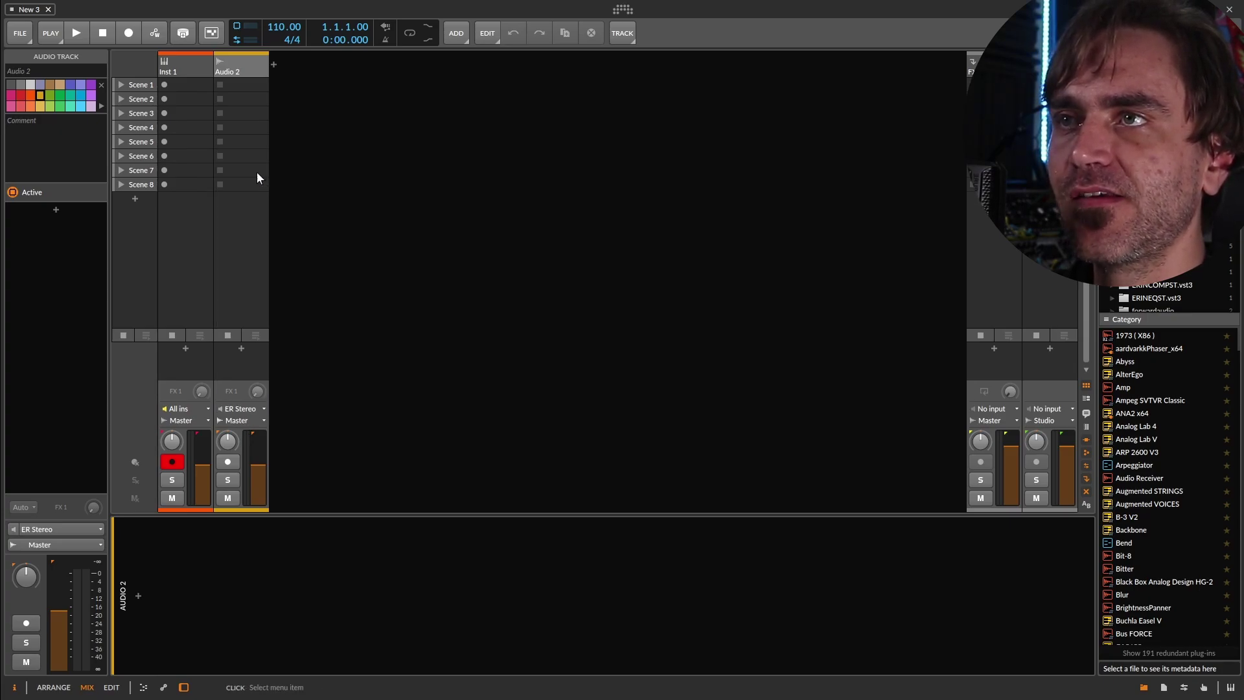
Step: Delete the Inst 1 track and set the audio track's input to No input
left_click(182, 68)
key("Delete")
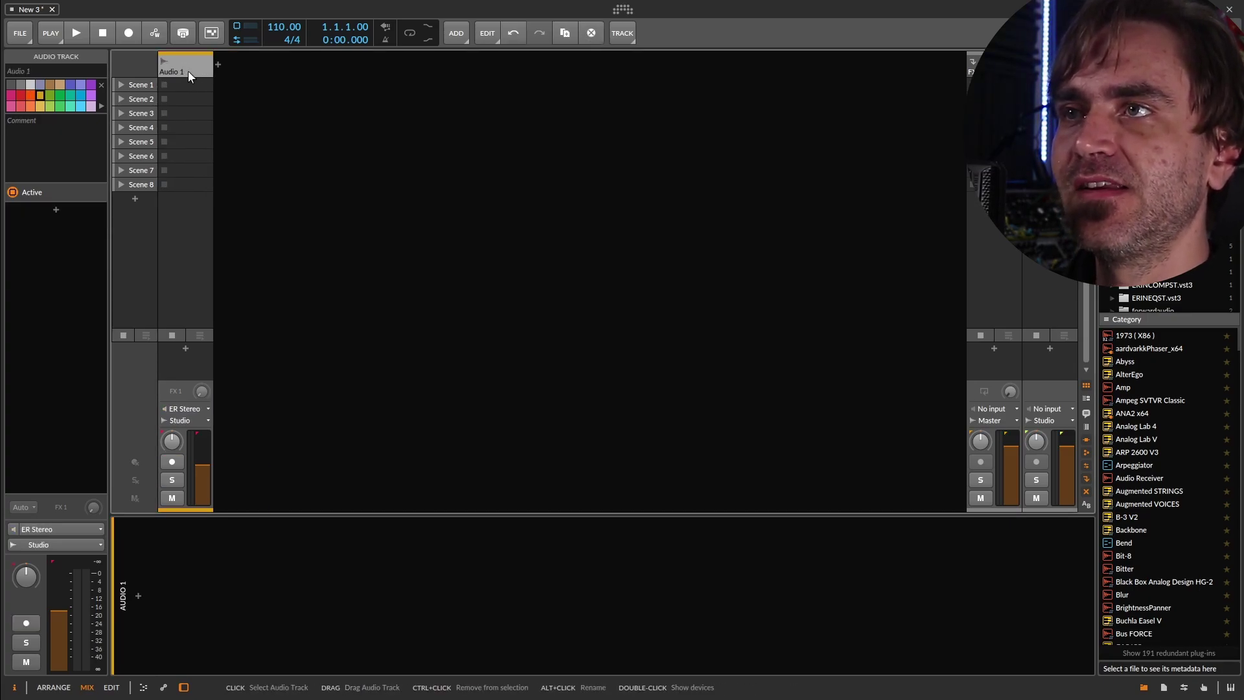
left_click(196, 408)
left_click(208, 416)
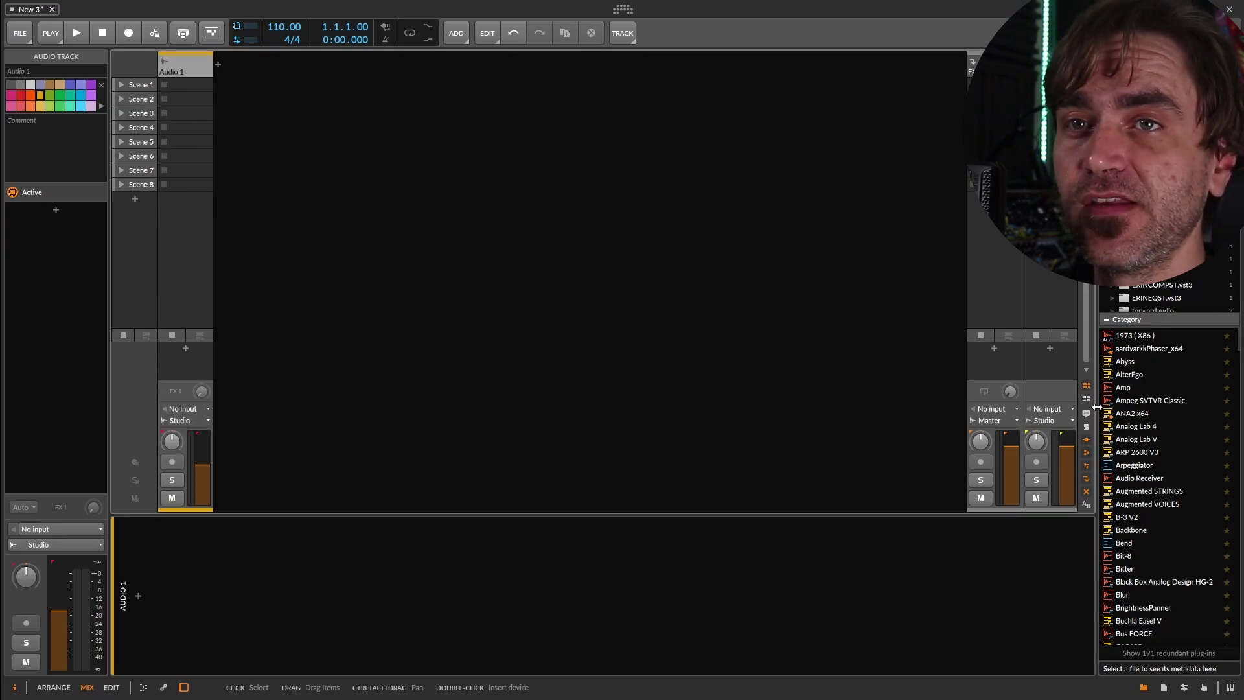
Step: Route Master's output into the audio track and begin renaming it [[CONTROL ROOM]]
left_click(1057, 419)
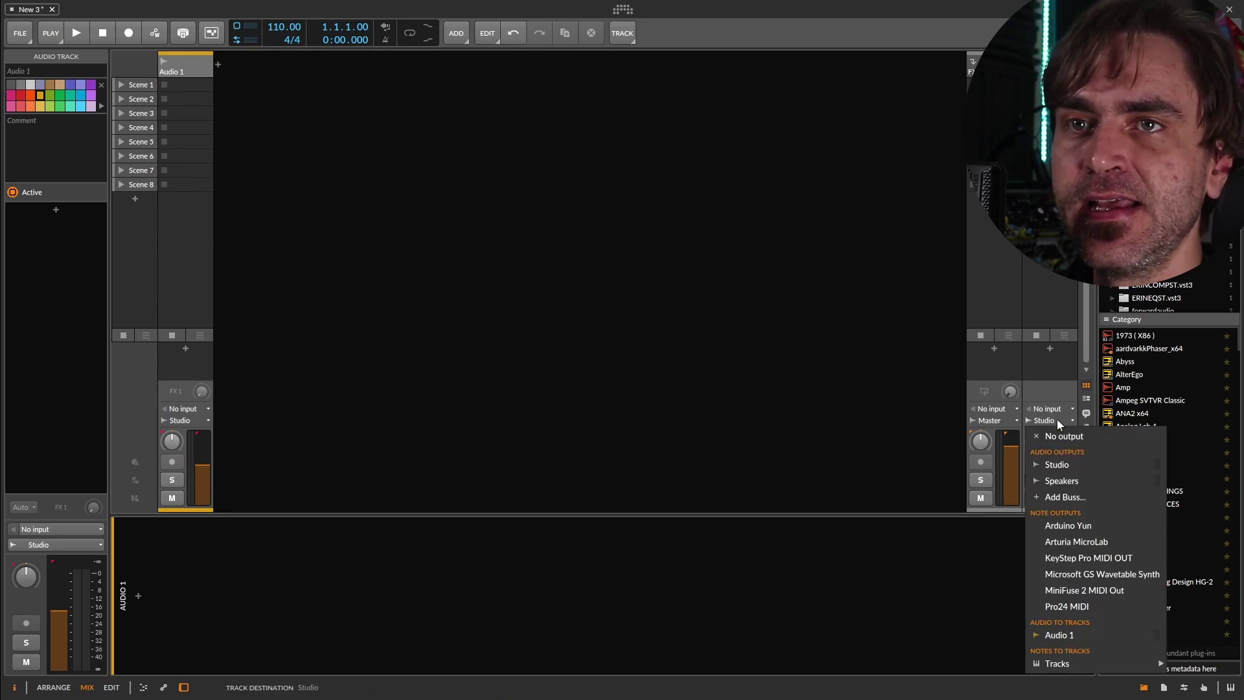
left_click(1094, 640)
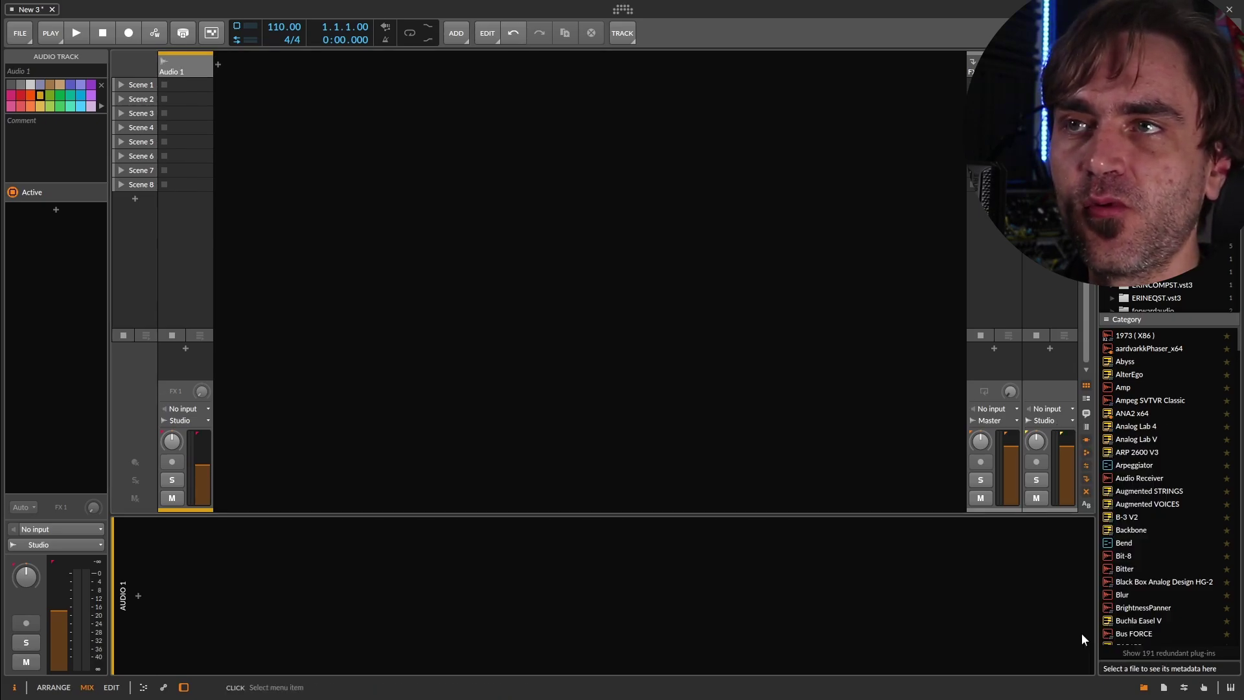
left_click(39, 71)
type("[[CONTROL TRO")
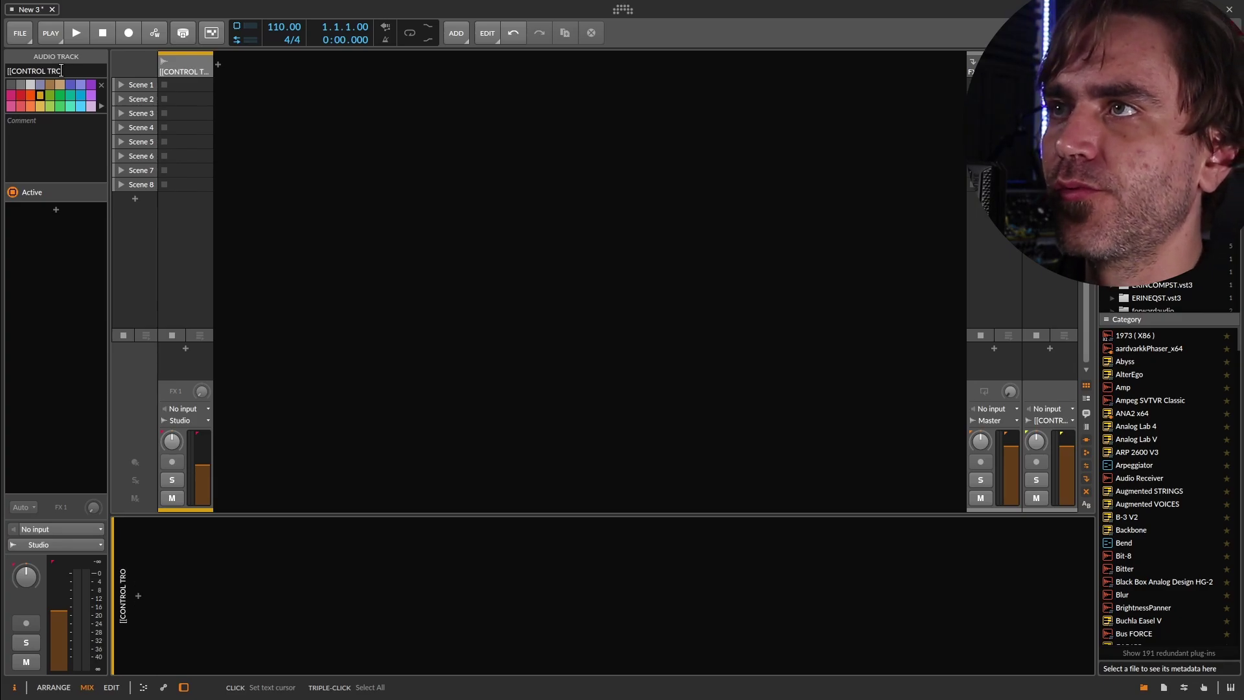
key("BackSpace")
key("BackSpace")
key("BackSpace")
Step: Finish the [[CONTROL ROOM]] name and add a Vital instrument track
type("ROOM]]")
left_click(503, 321)
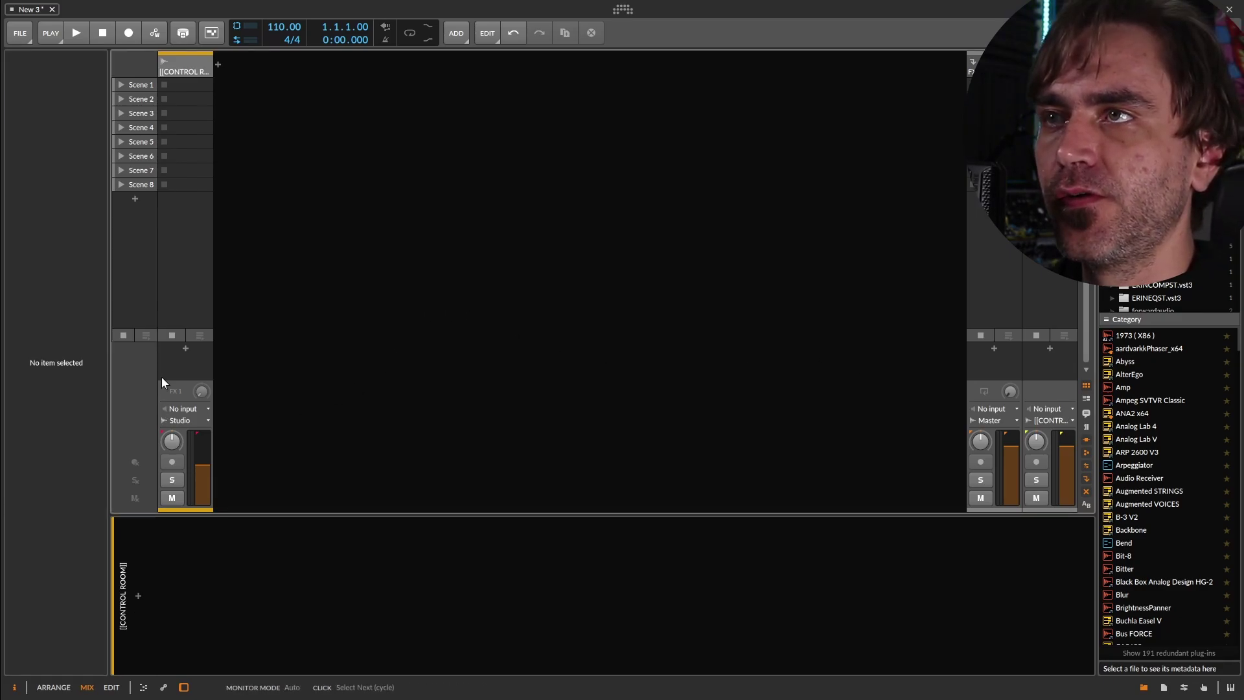
left_click(218, 63)
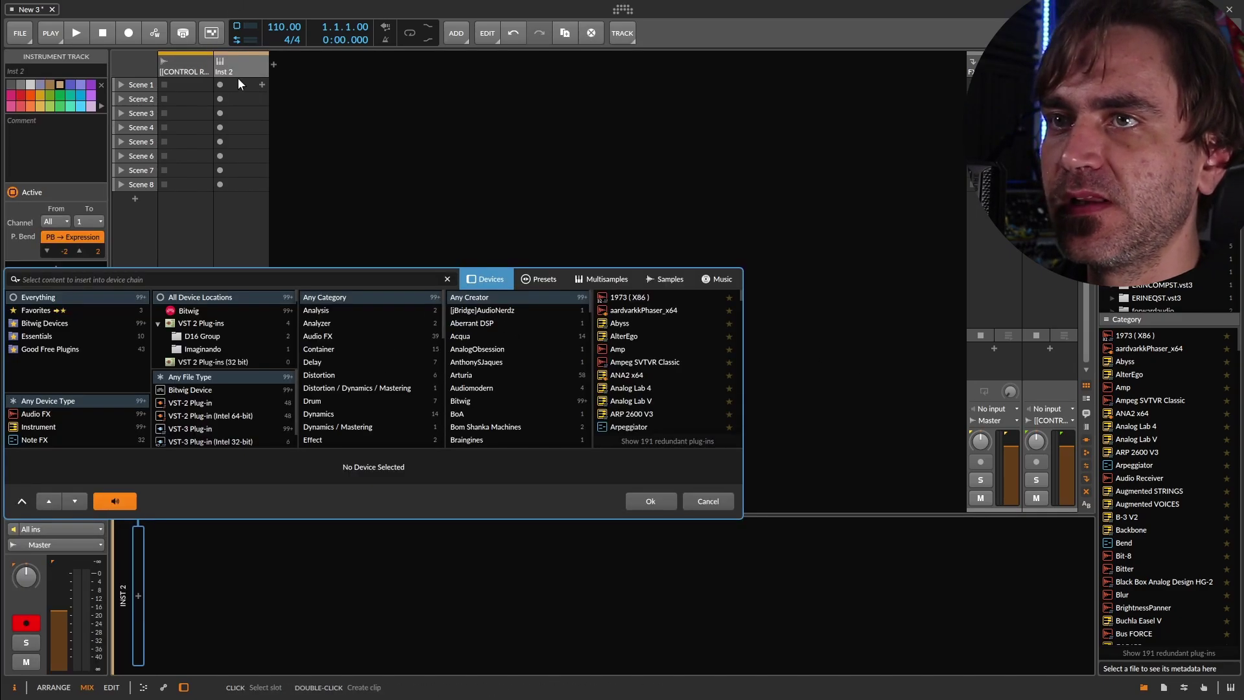
type("vital")
key("Return")
left_click(368, 513)
left_click(367, 527)
scroll(586, 428, "down", 5)
key("Escape")
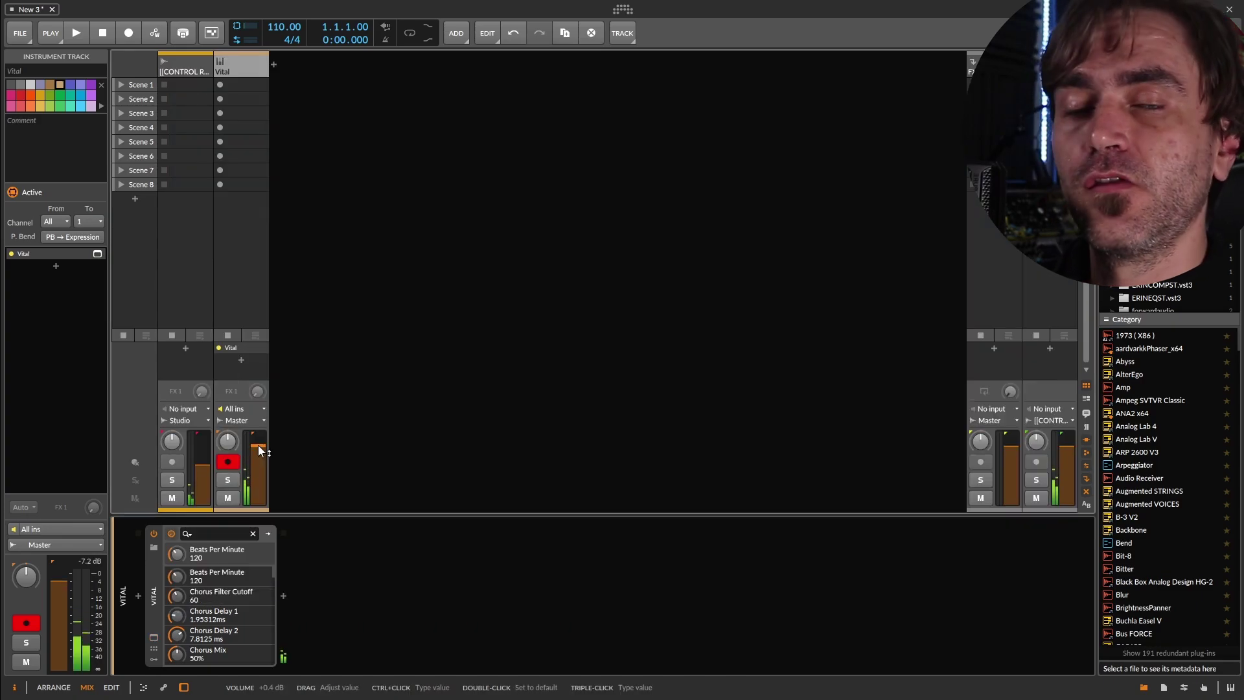
Step: Set the control track's volume to 0 dB and lower the Vital track to -5.6 dB
left_click(201, 464, "ctrl")
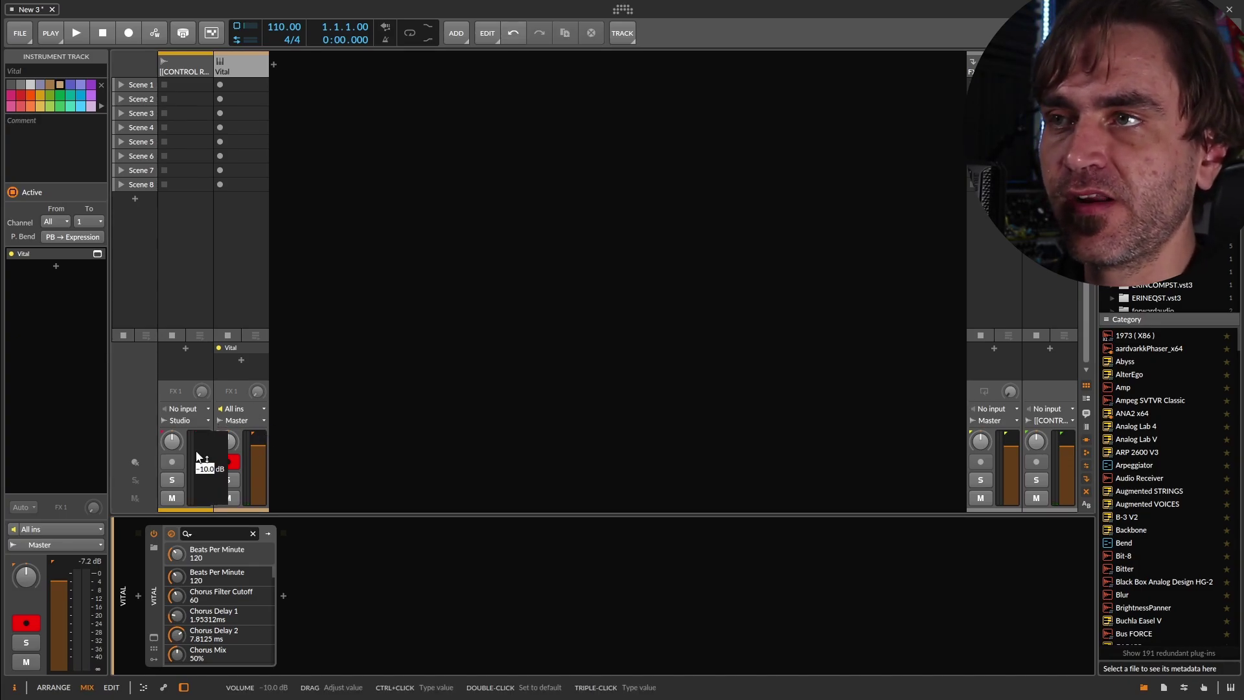
type("0")
key("Return")
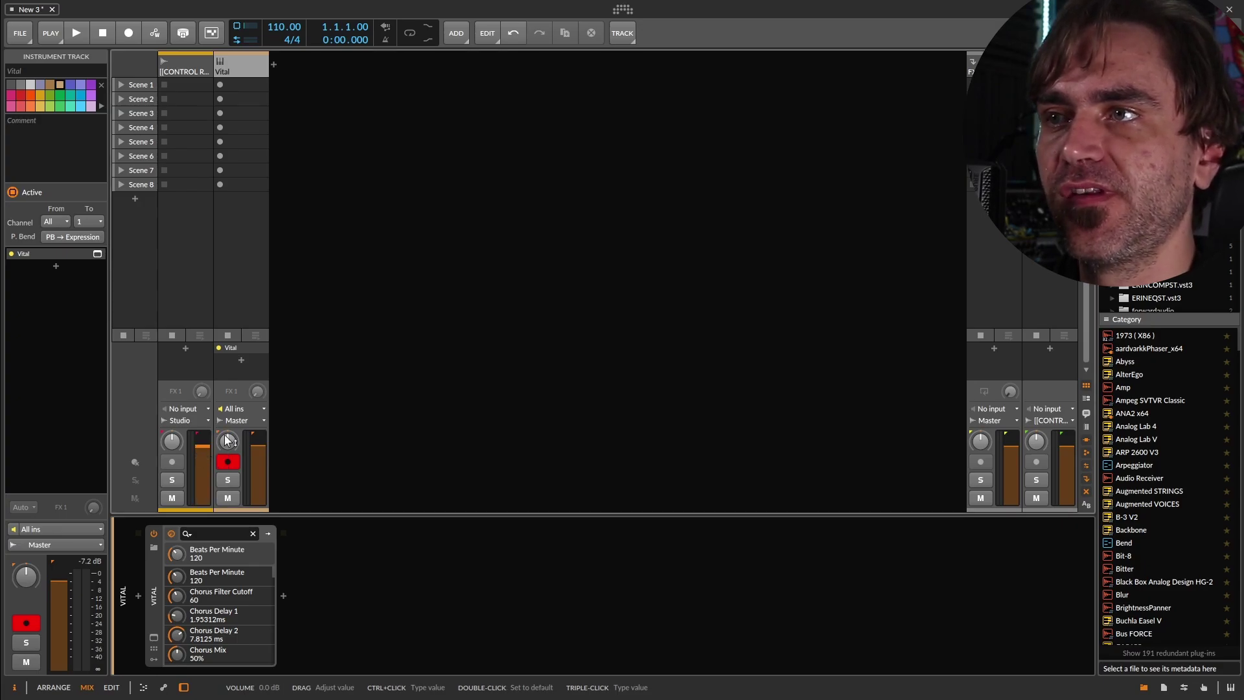
left_click_drag(259, 442, 259, 453)
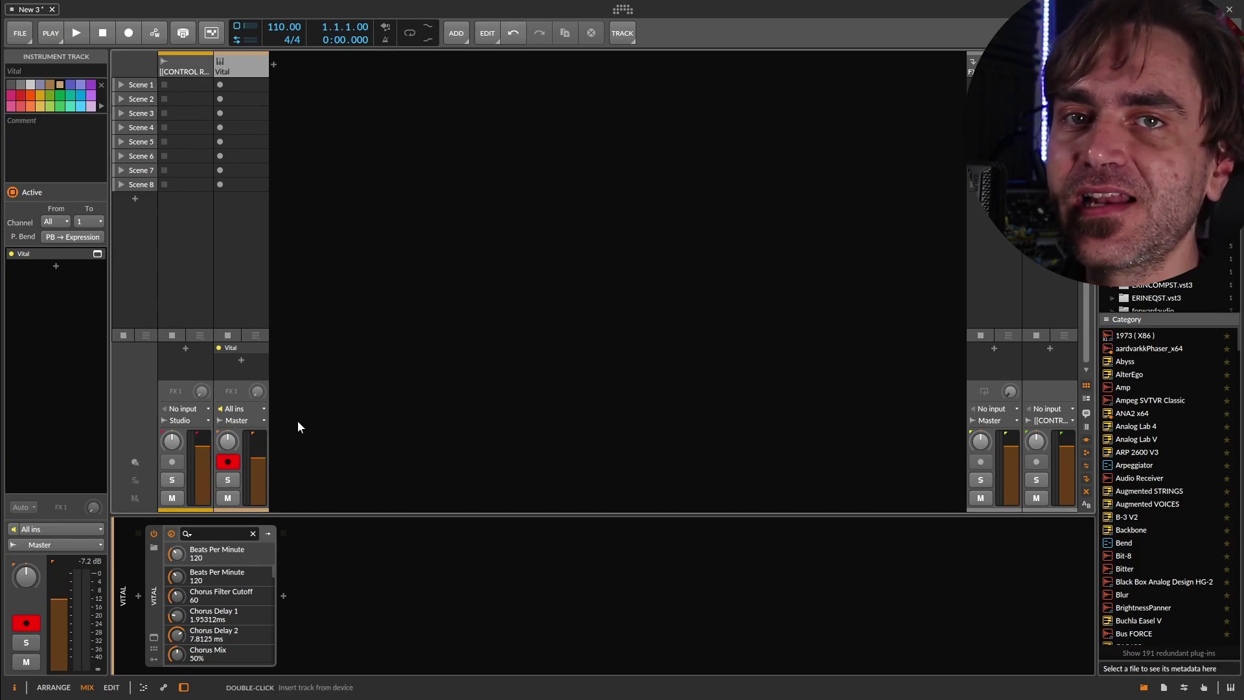
Step: Insert the Output Rack preset on [[CONTROL ROOM]] from an 'ou' preset search
left_click(196, 64)
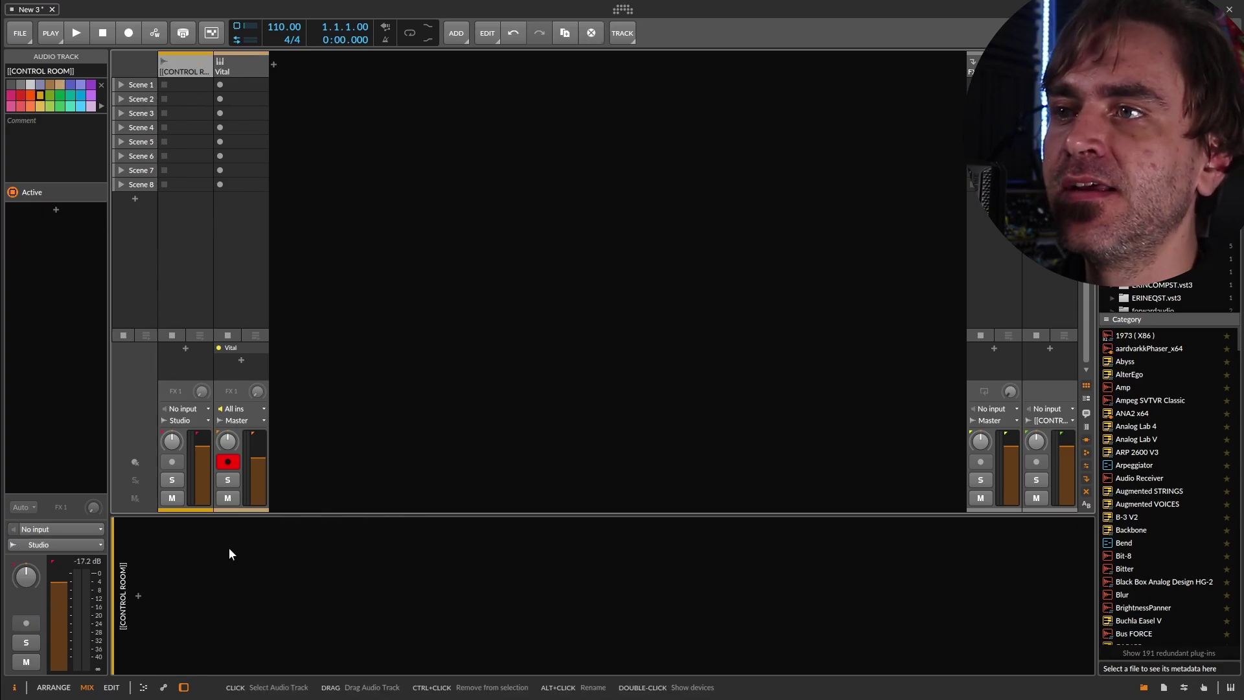
left_click(136, 593)
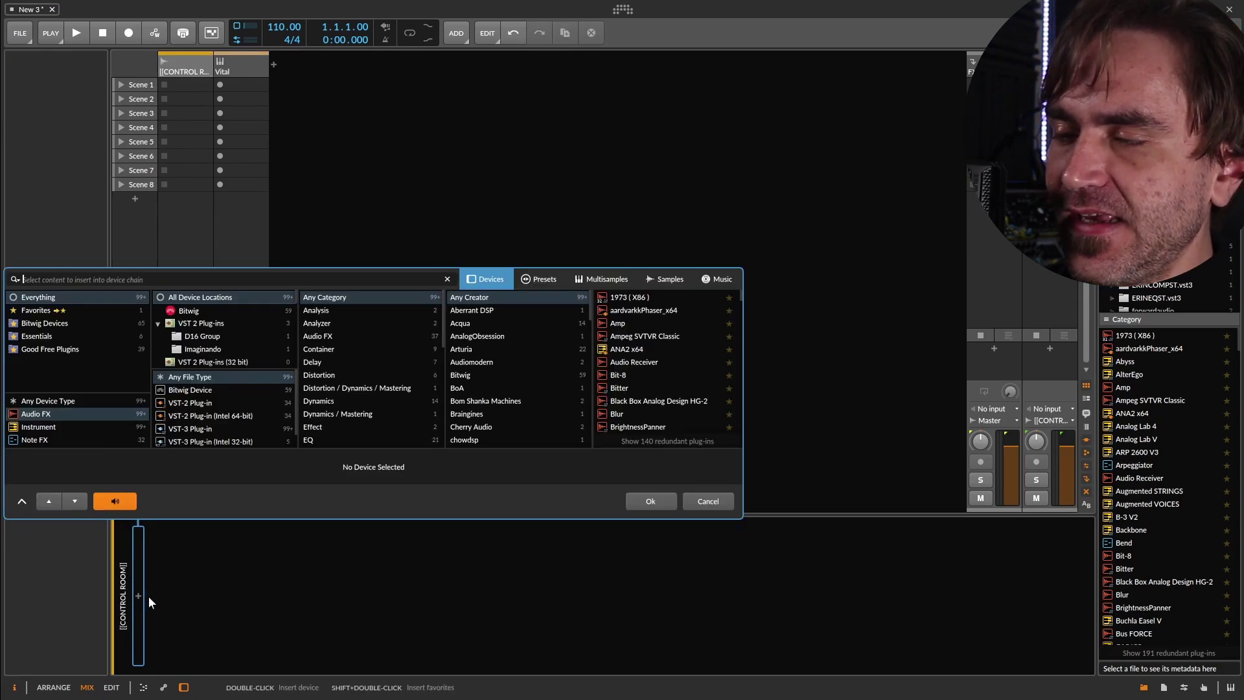
type("ou")
left_click(541, 279)
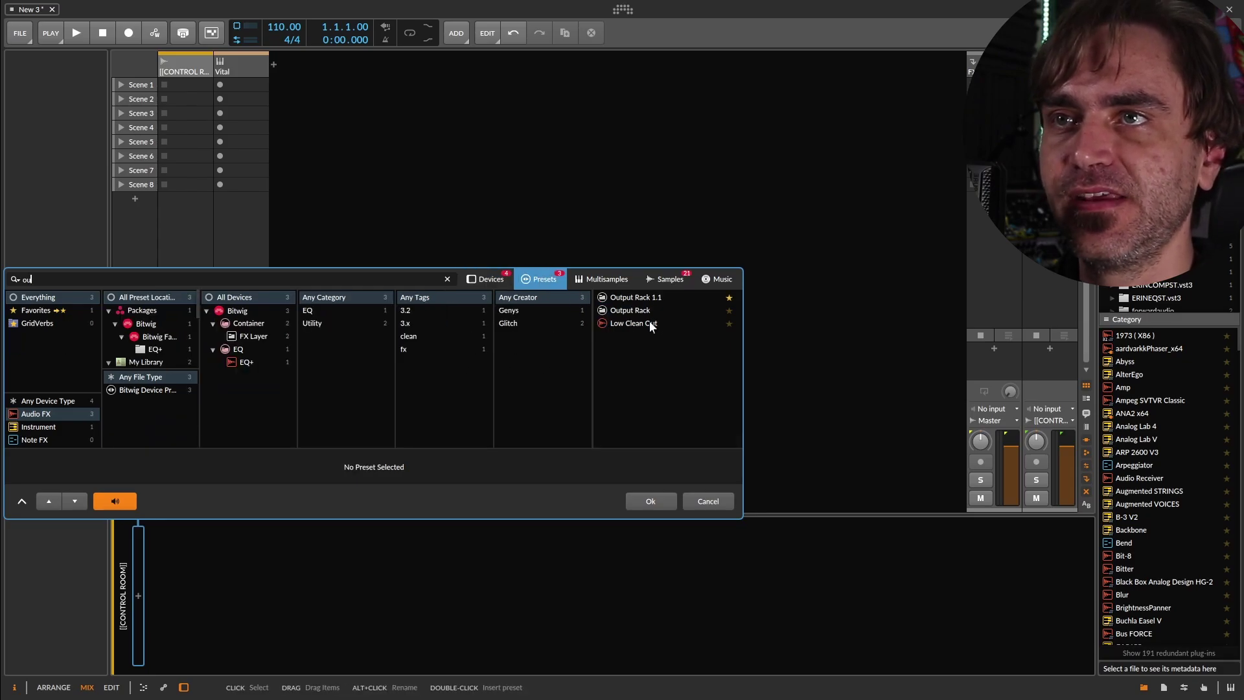
left_click(632, 310)
left_click(641, 501)
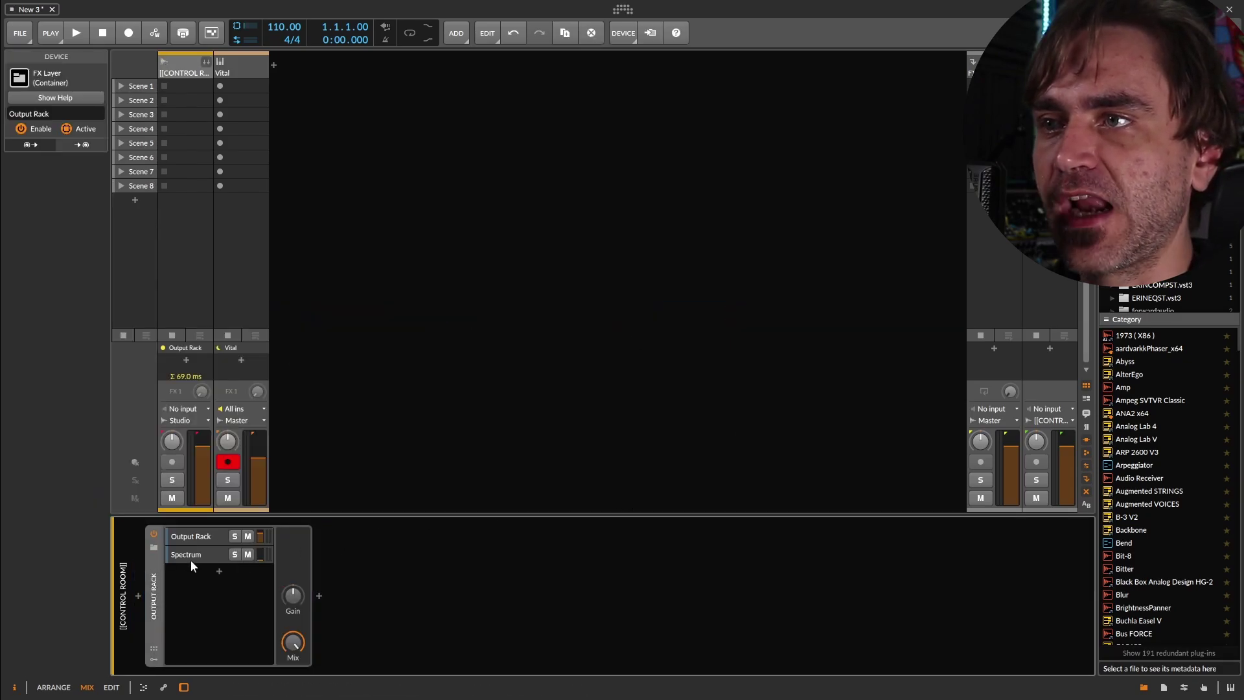
Step: Expand Output Rack's inner chain and inspect the Elephant and ReaStream devices
left_click(192, 535)
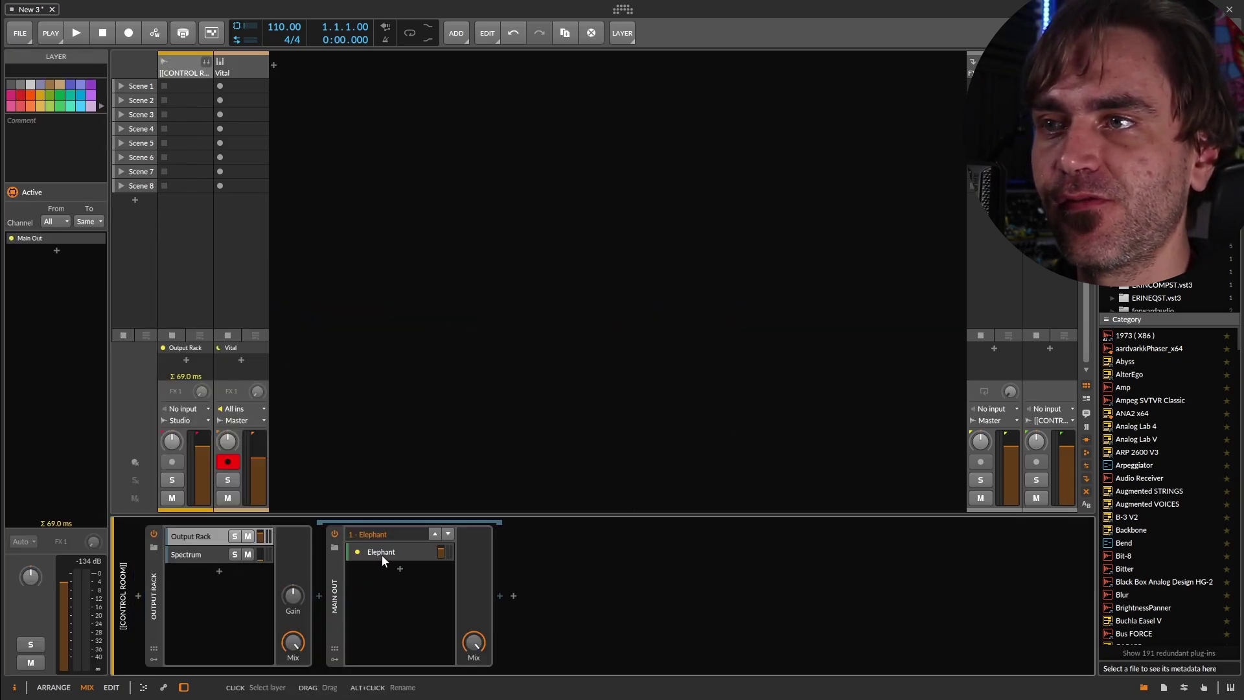
left_click(523, 600)
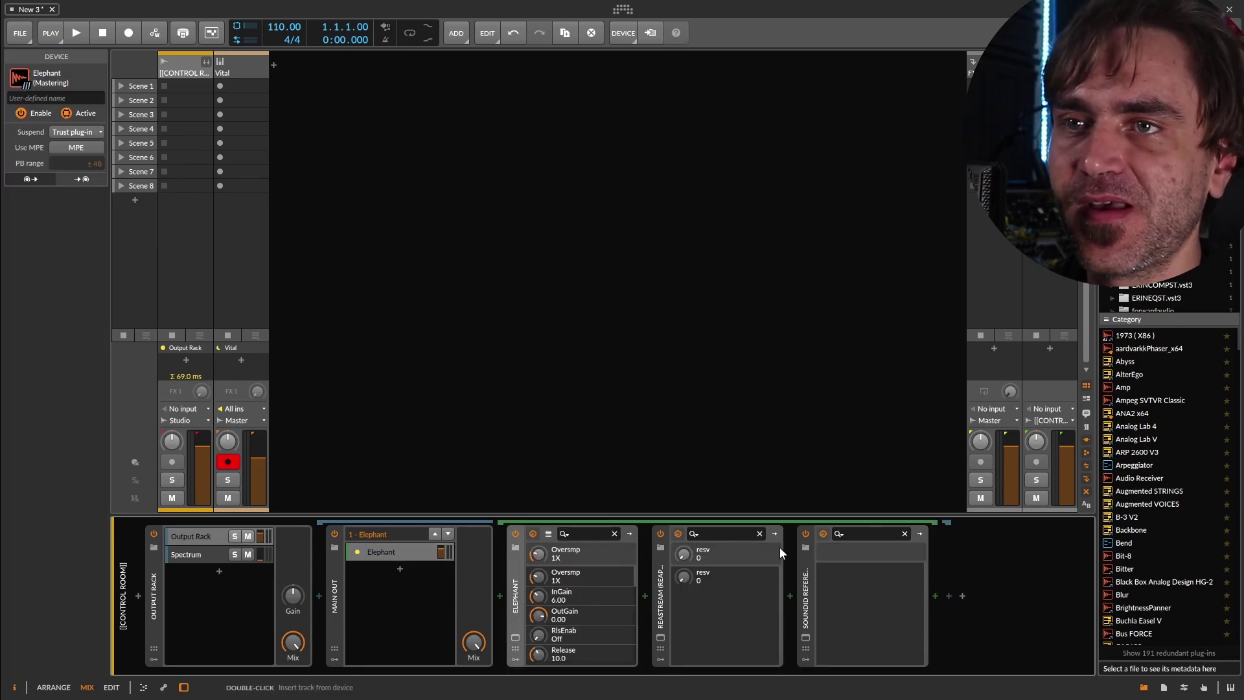
left_click(662, 609)
left_click(661, 638)
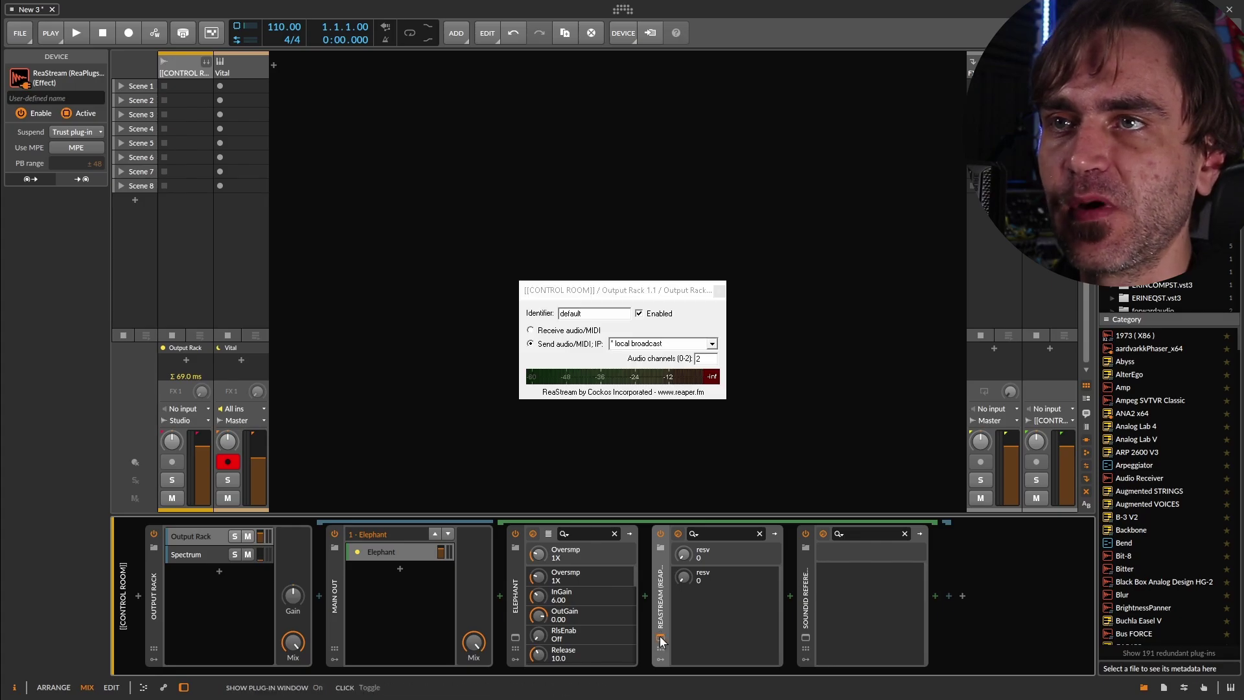
left_click(661, 638)
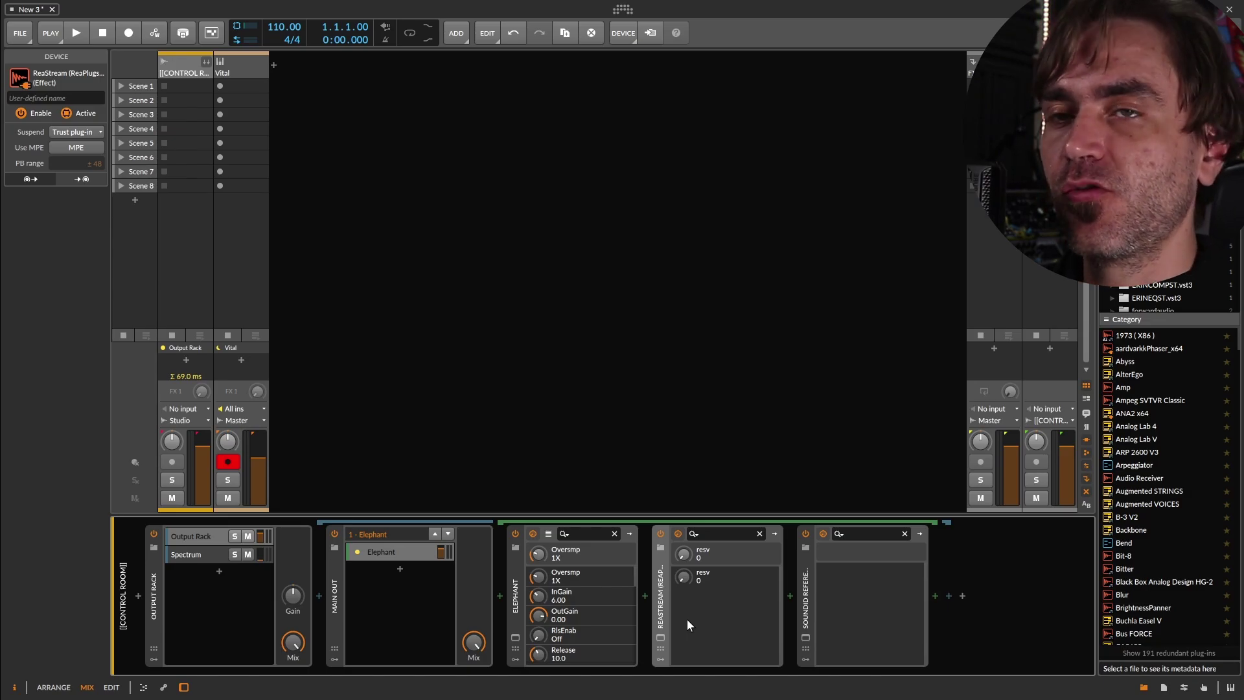
Step: Bring up SoundID Reference, dismiss its update reminder, and close its plug-in window
left_click(806, 638)
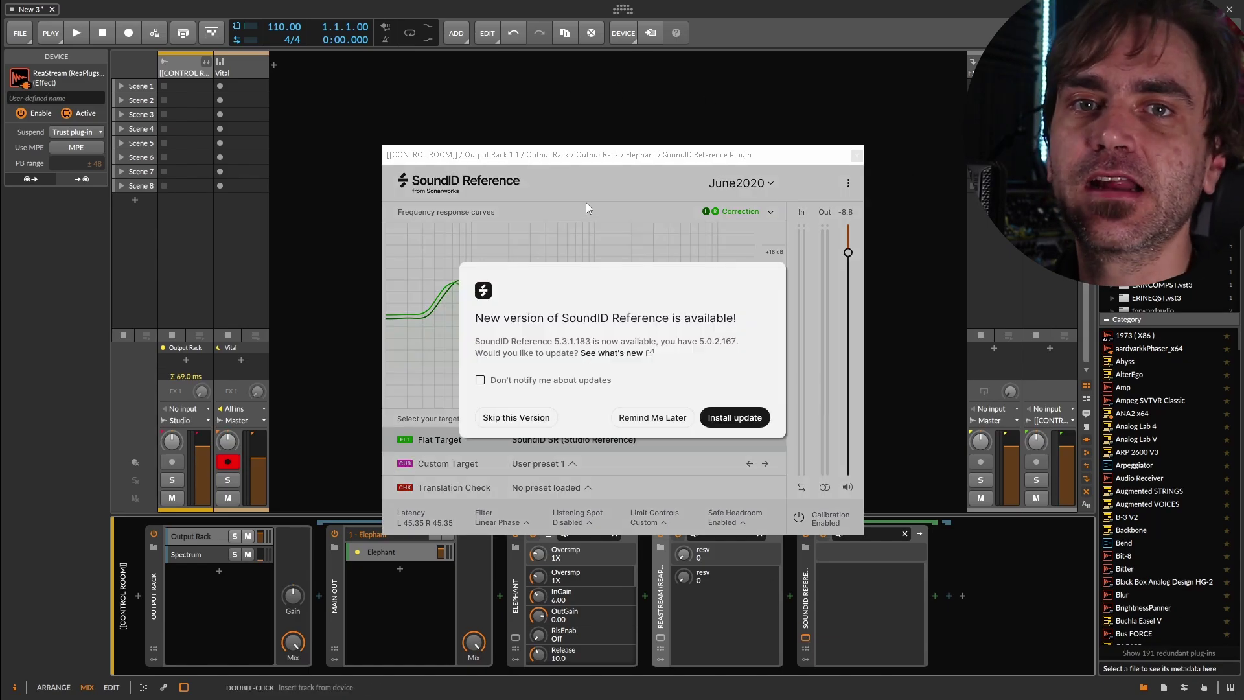
left_click(669, 417)
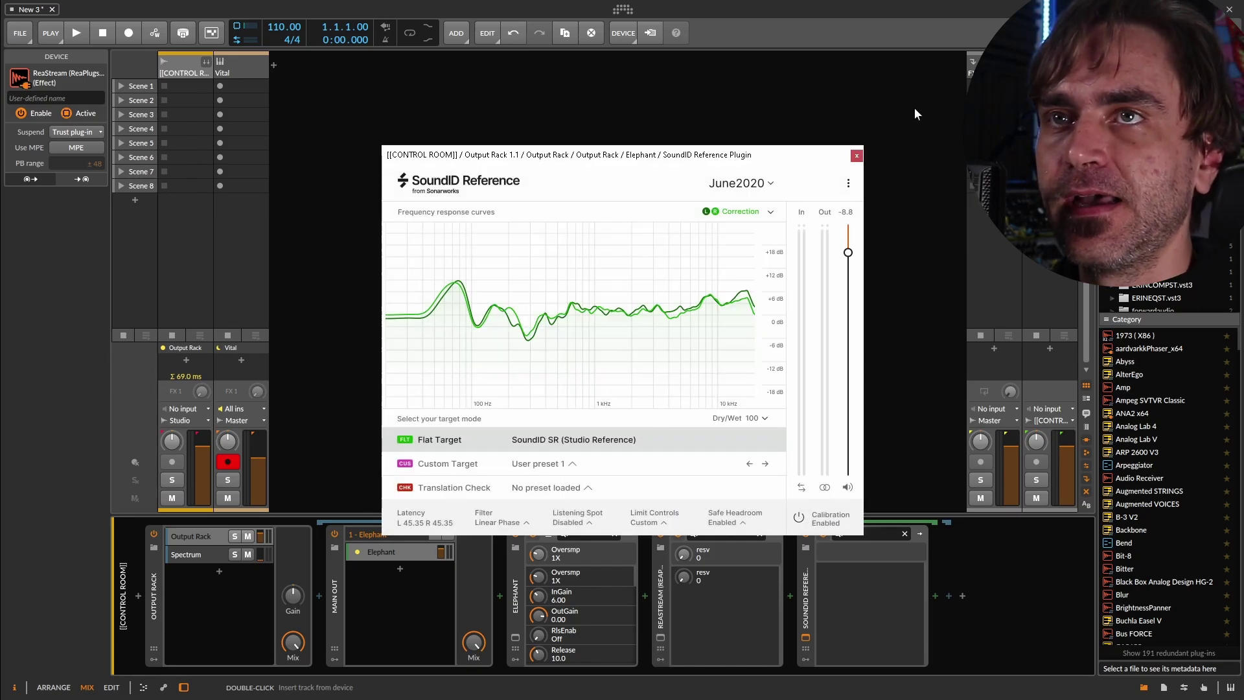
left_click(856, 156)
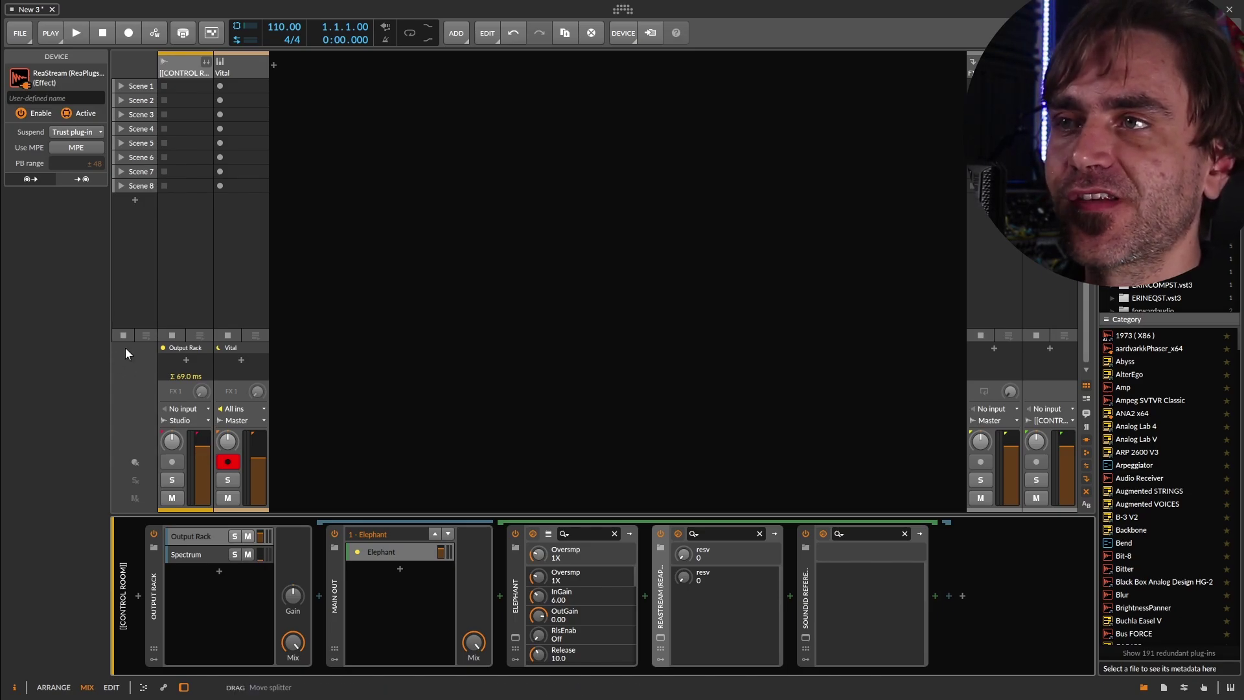
Step: Inspect the CurveEQ on Output Rack's Spectrum layer, then select the Vital track
left_click(195, 556)
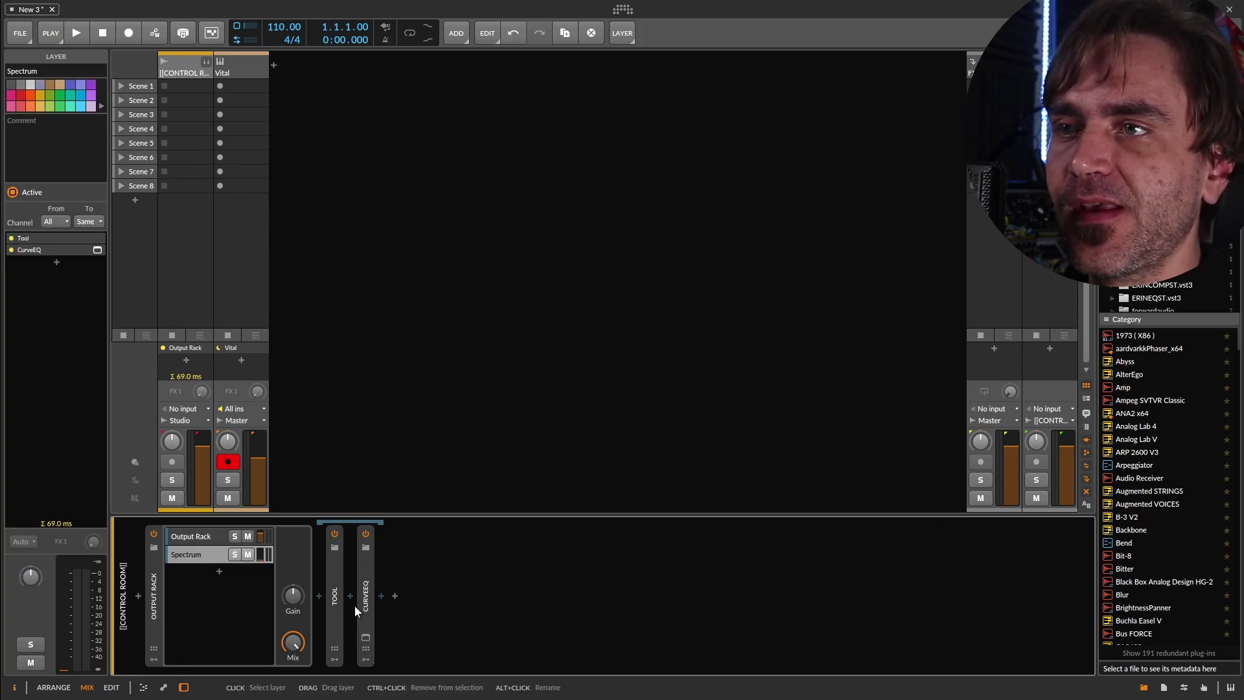
left_click(366, 638)
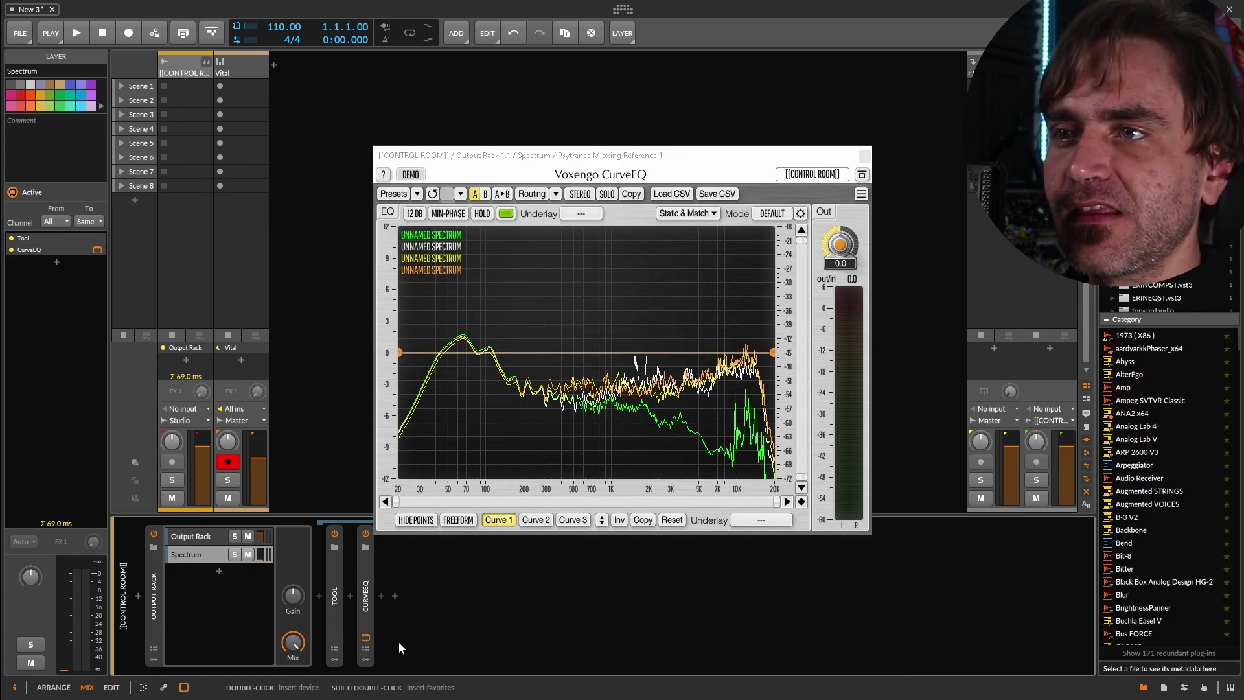
left_click(366, 637)
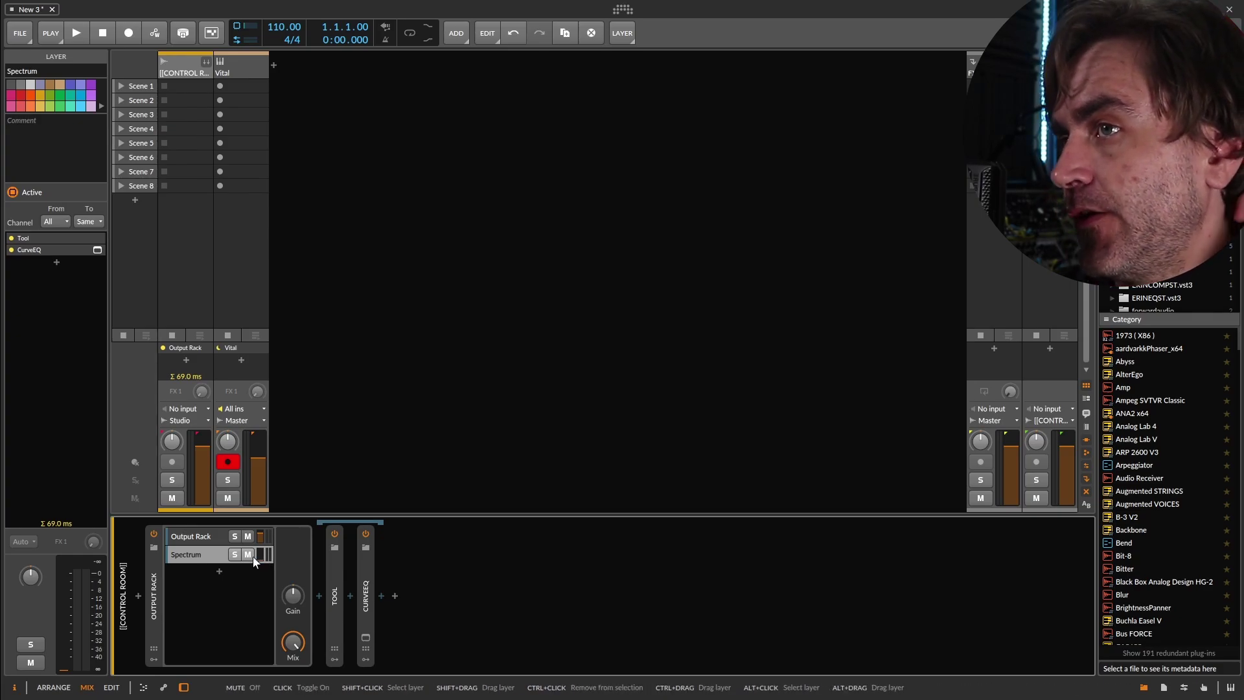
left_click(245, 62)
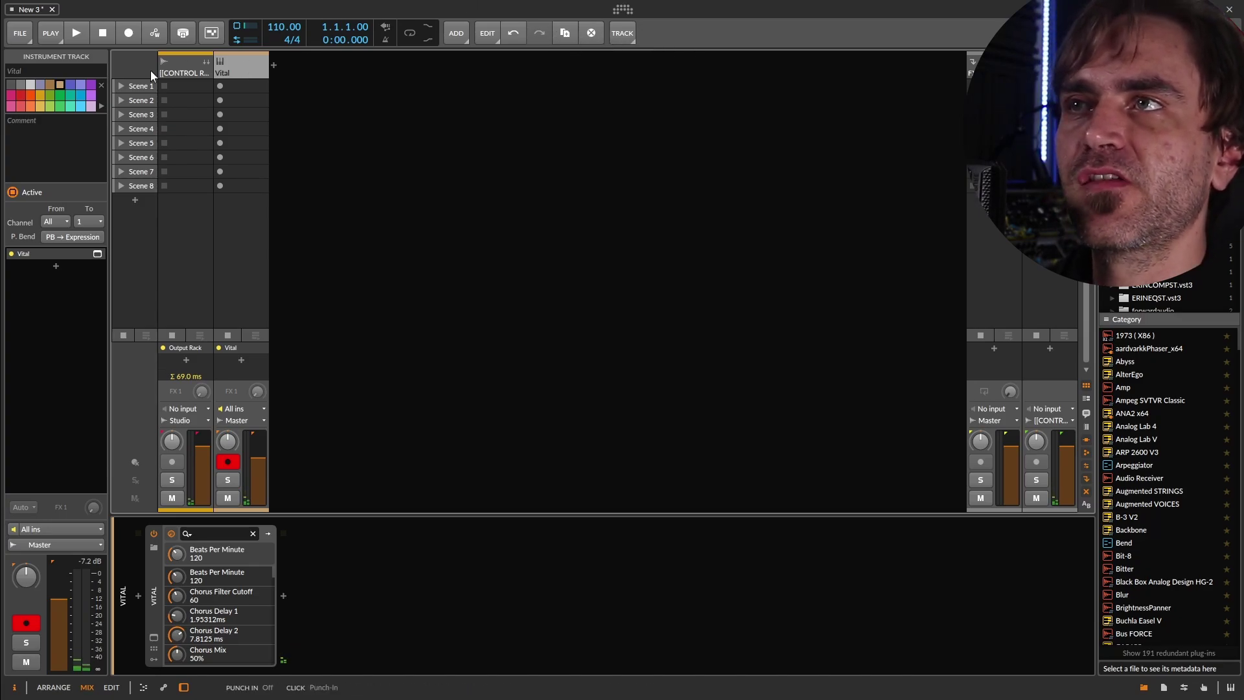
Step: Select [[CONTROL ROOM]], then the Master track to view its empty device chain
left_click(182, 70)
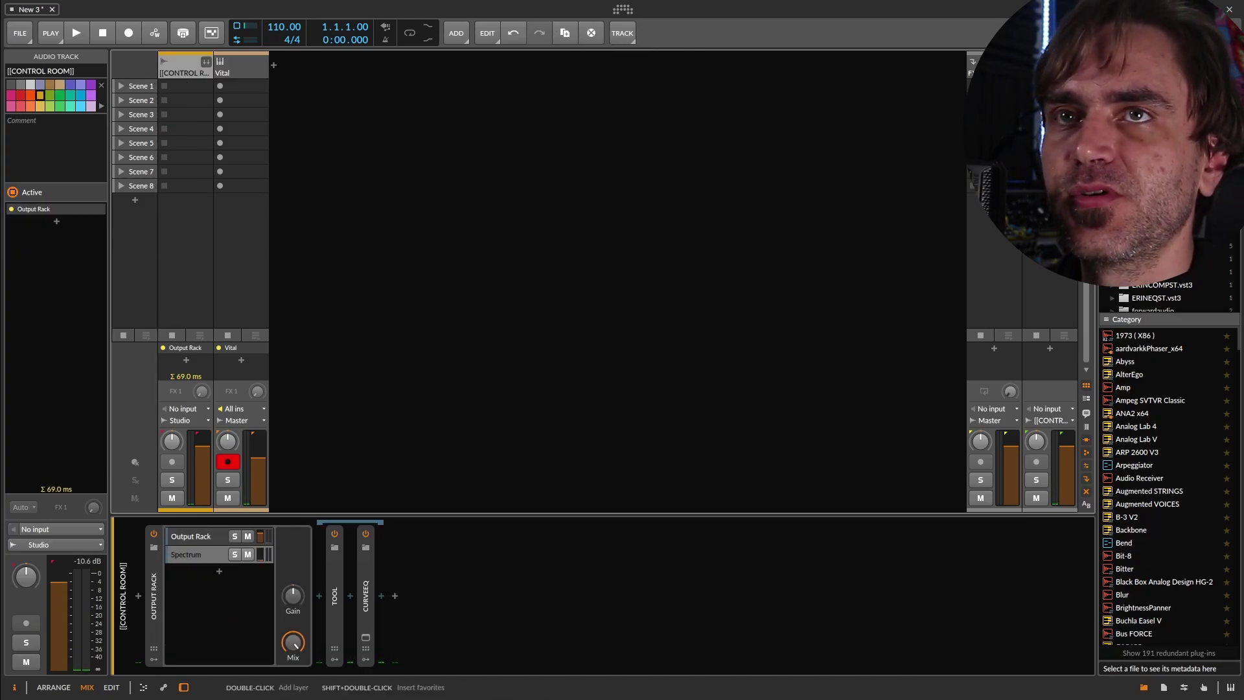
left_click(1050, 68)
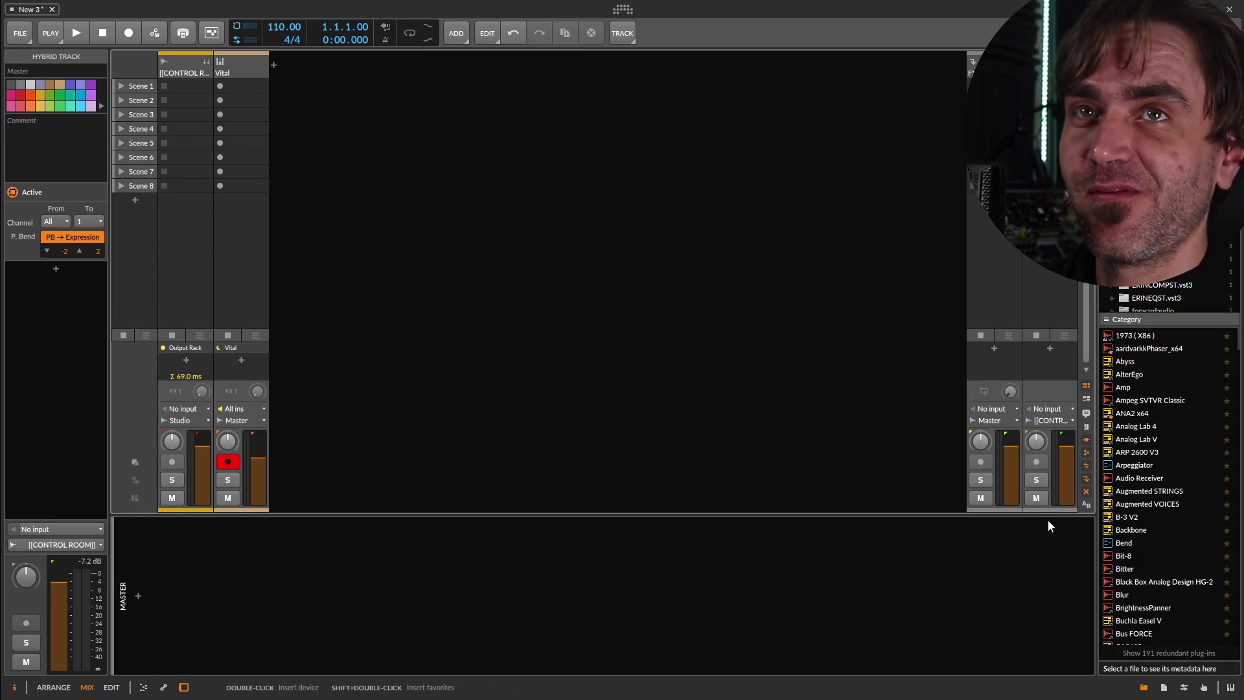
Step: Check the Master track's chain and its output routing to [[CONTROL ROOM]]
left_click(196, 69)
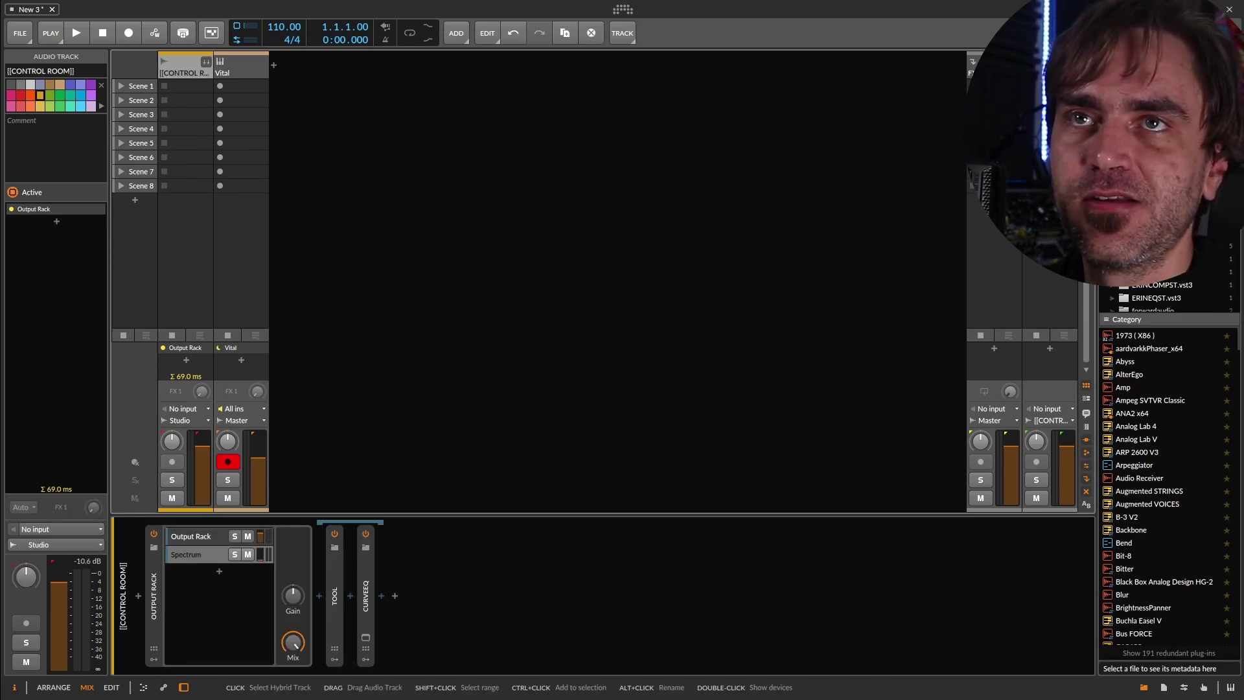
left_click(998, 64)
left_click(1027, 410)
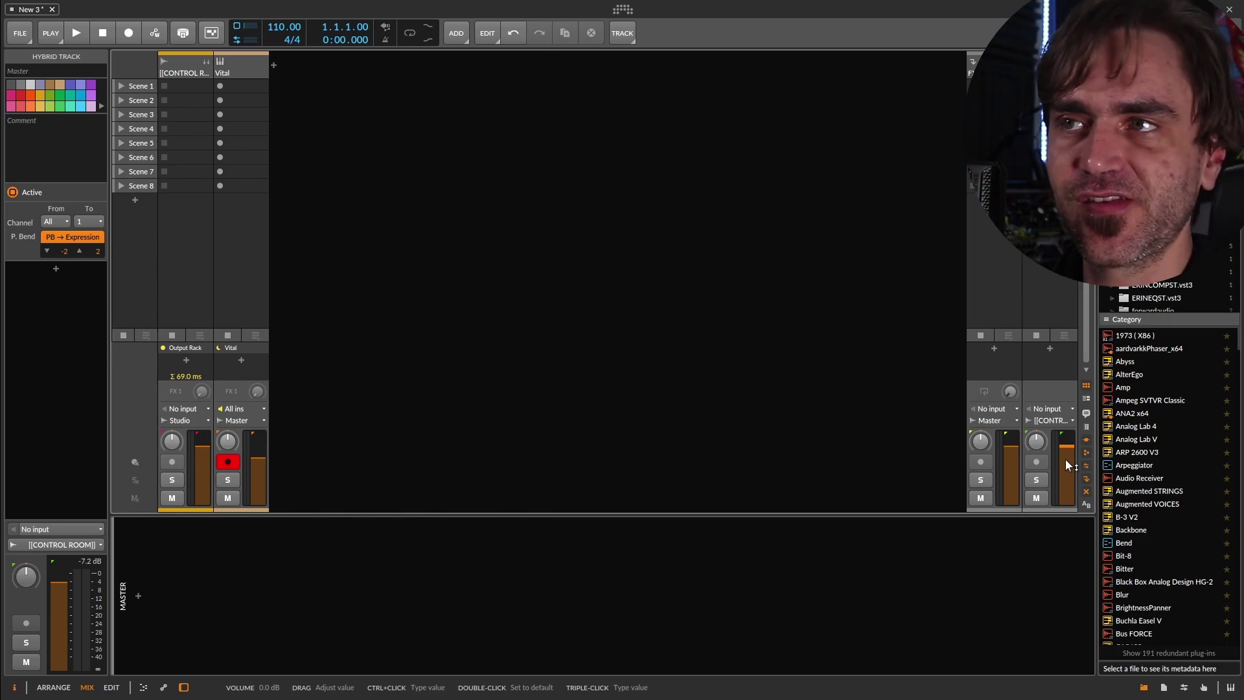
left_click(188, 66)
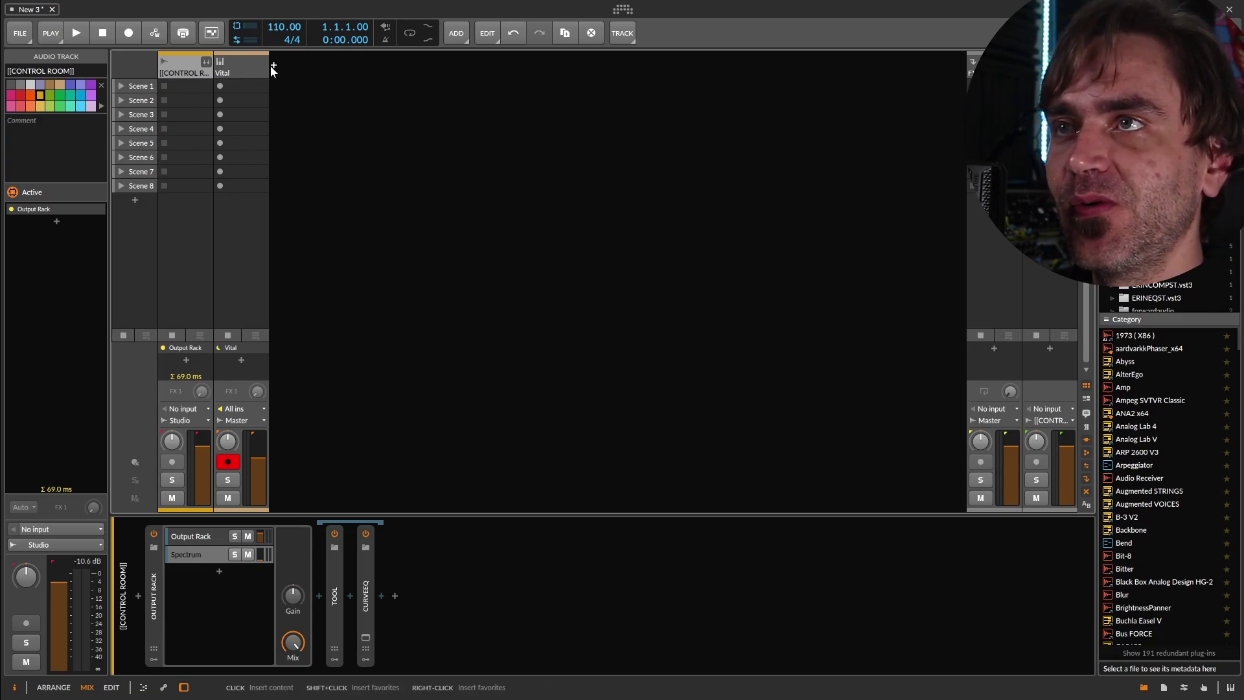
Step: Delete the Vital instrument track and bring up the File commands
left_click(247, 65)
key("Delete")
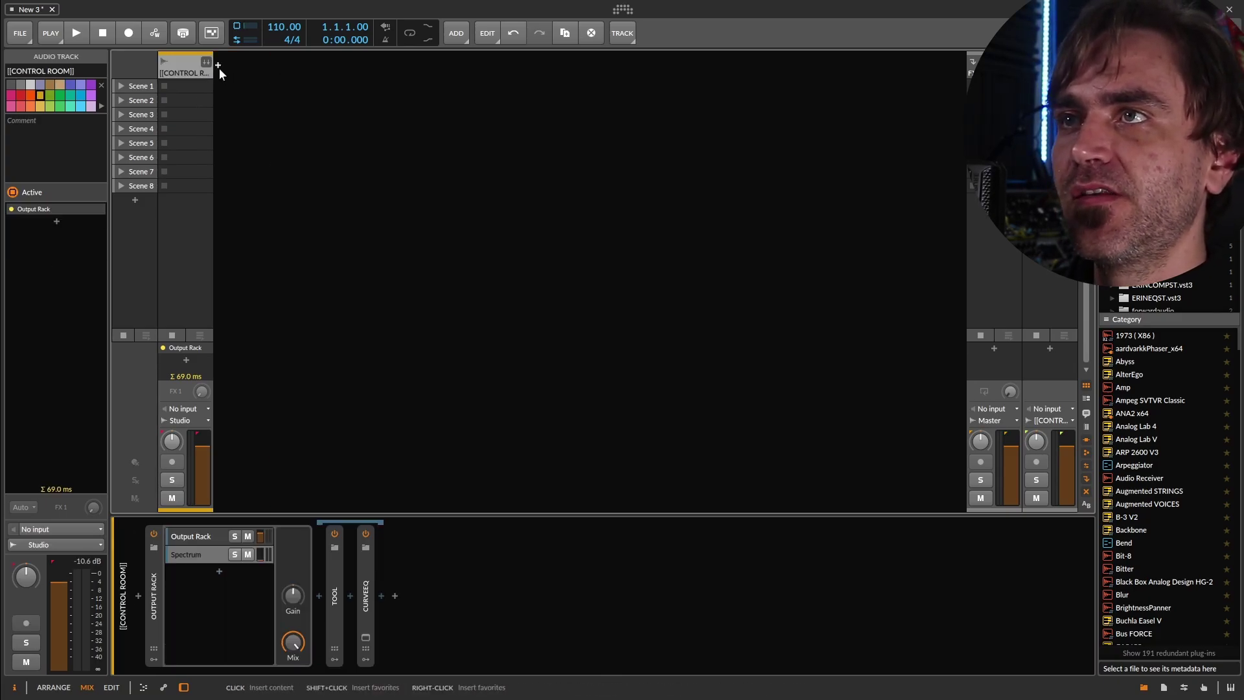
left_click(20, 33)
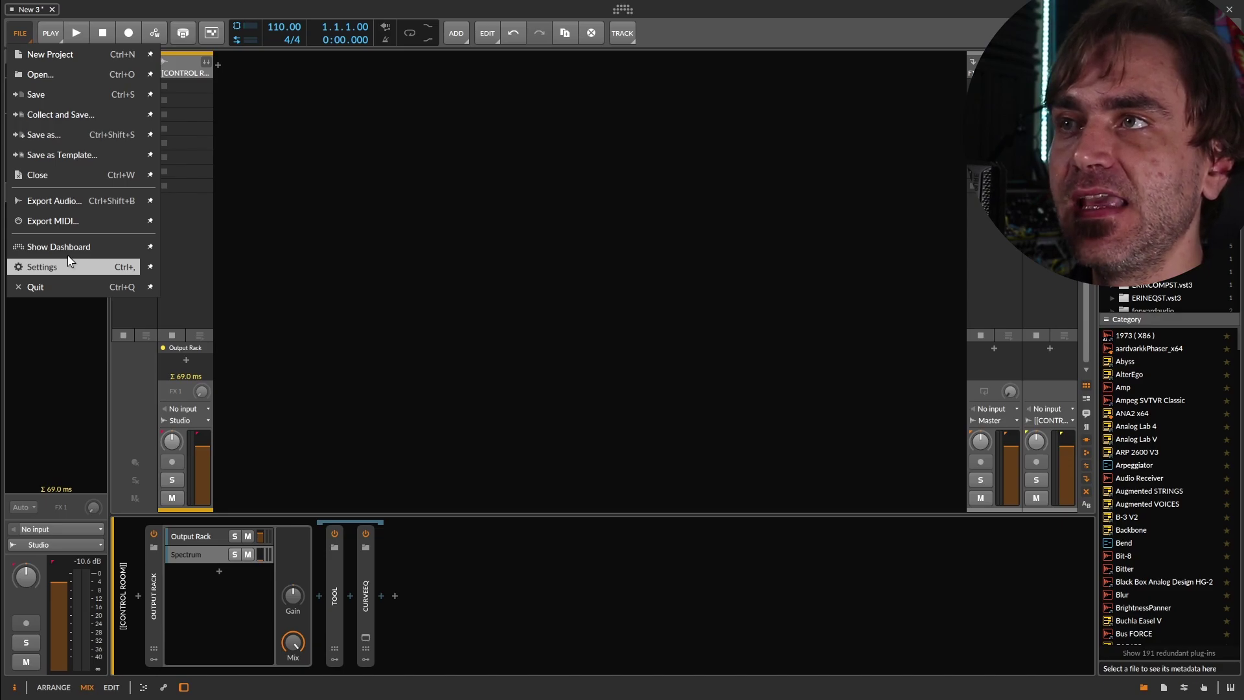
Step: Save the project as the template 'Dash Glitch Control Room Temp'
left_click(70, 156)
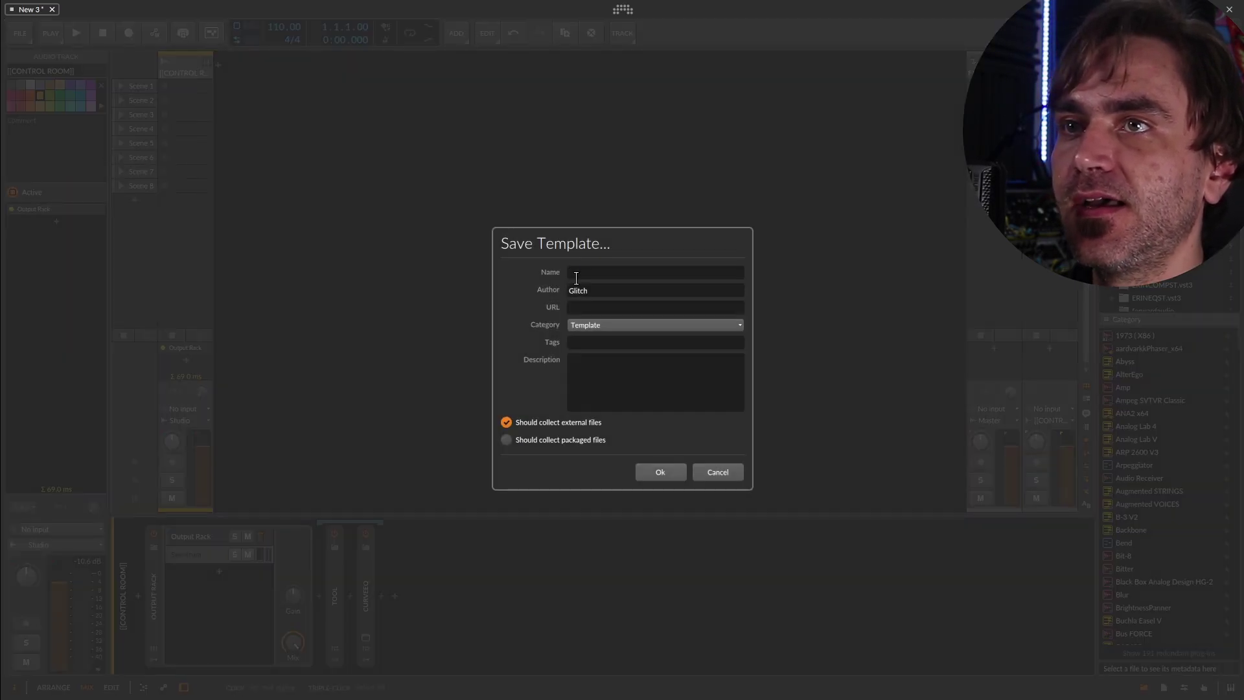
type("Dash Glitch Control Room Template")
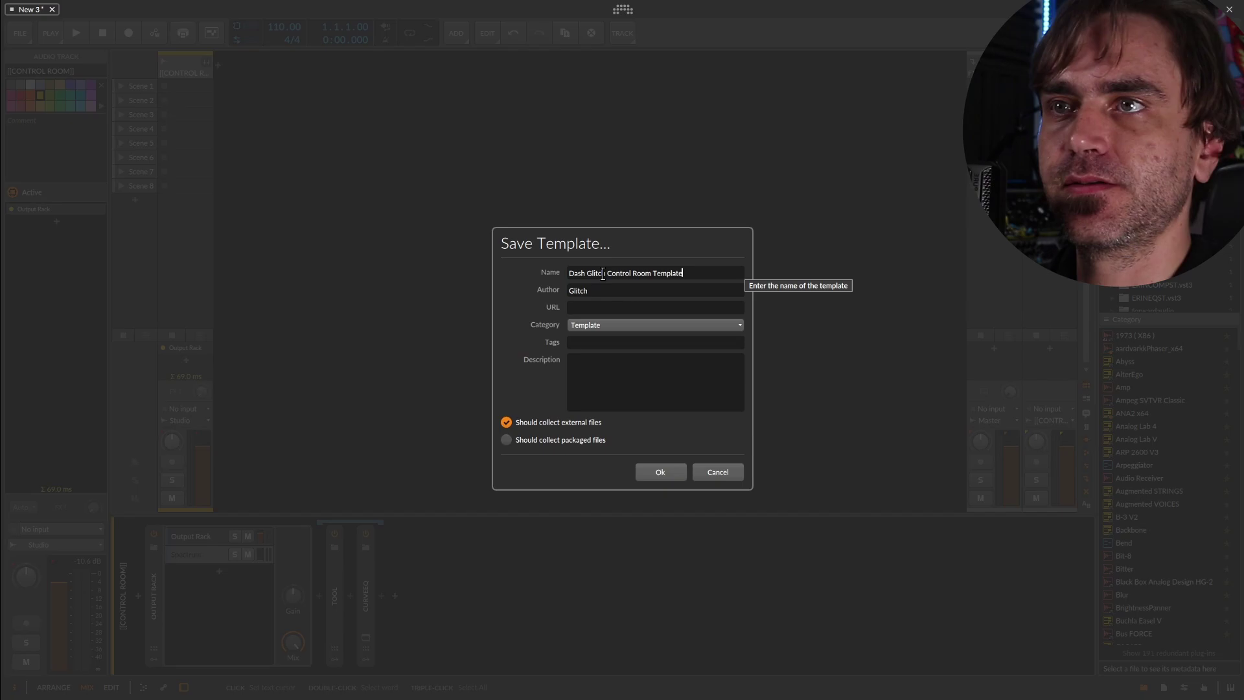
key("Return")
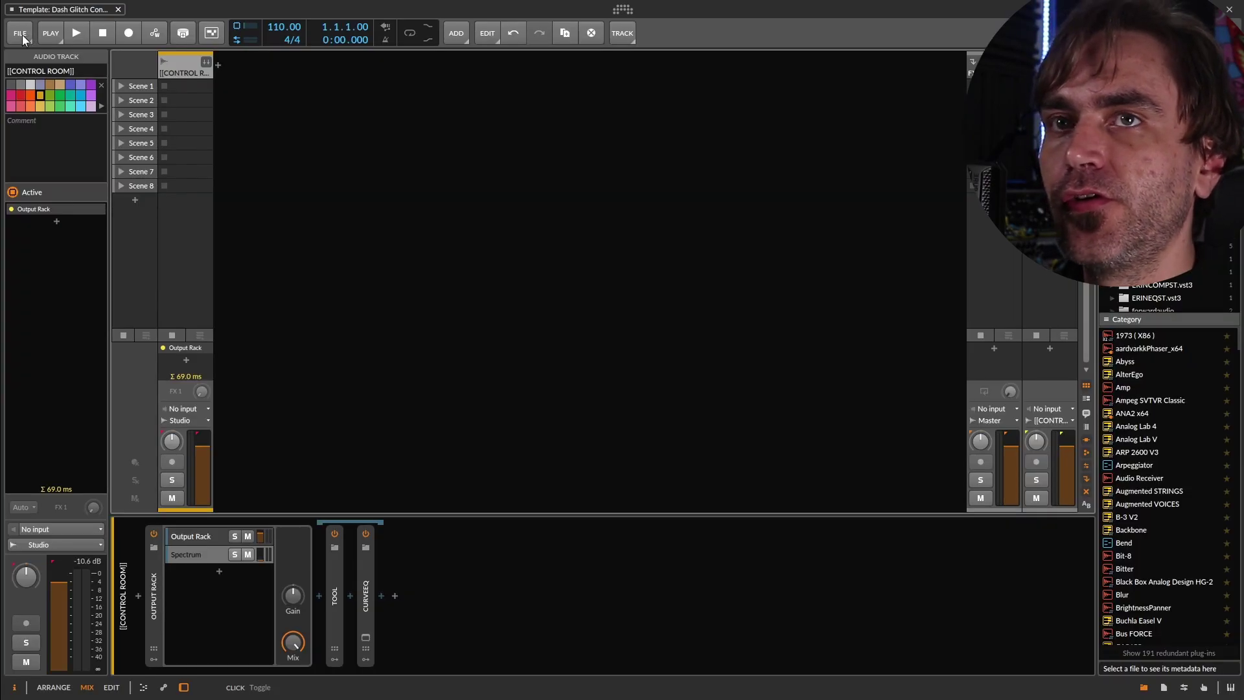
Step: Close the project and start a new one from the Dash Glitch Control Room Template
left_click(118, 9)
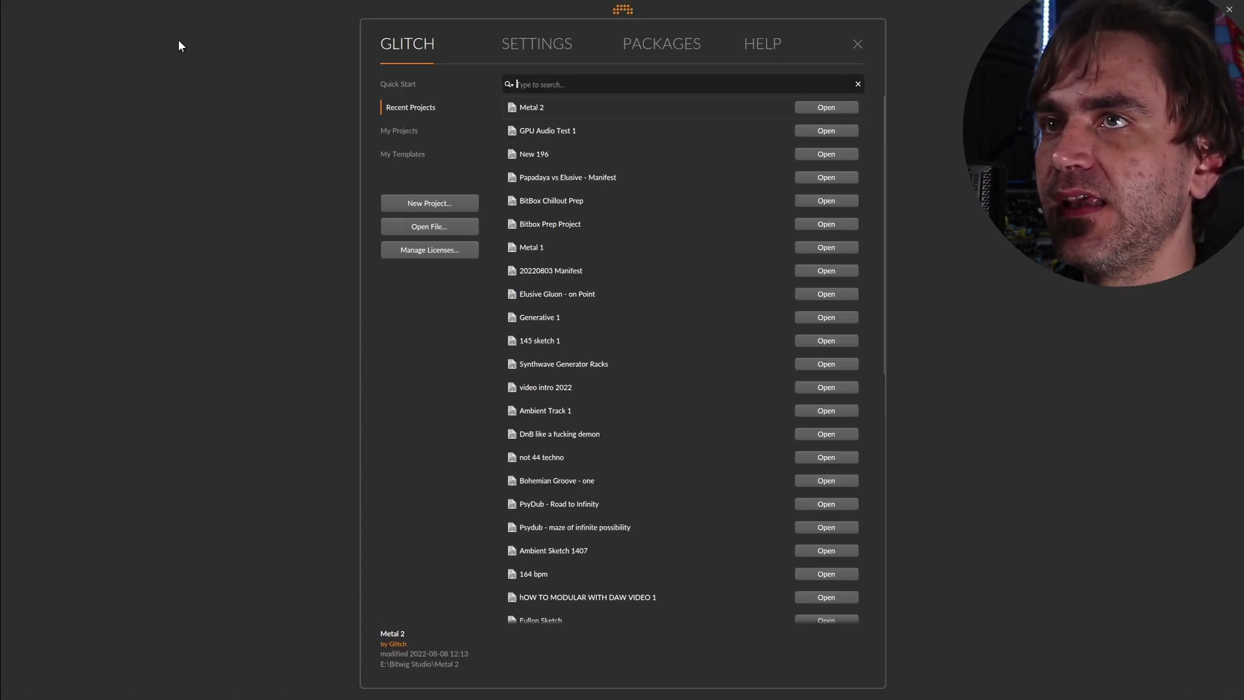
left_click(403, 154)
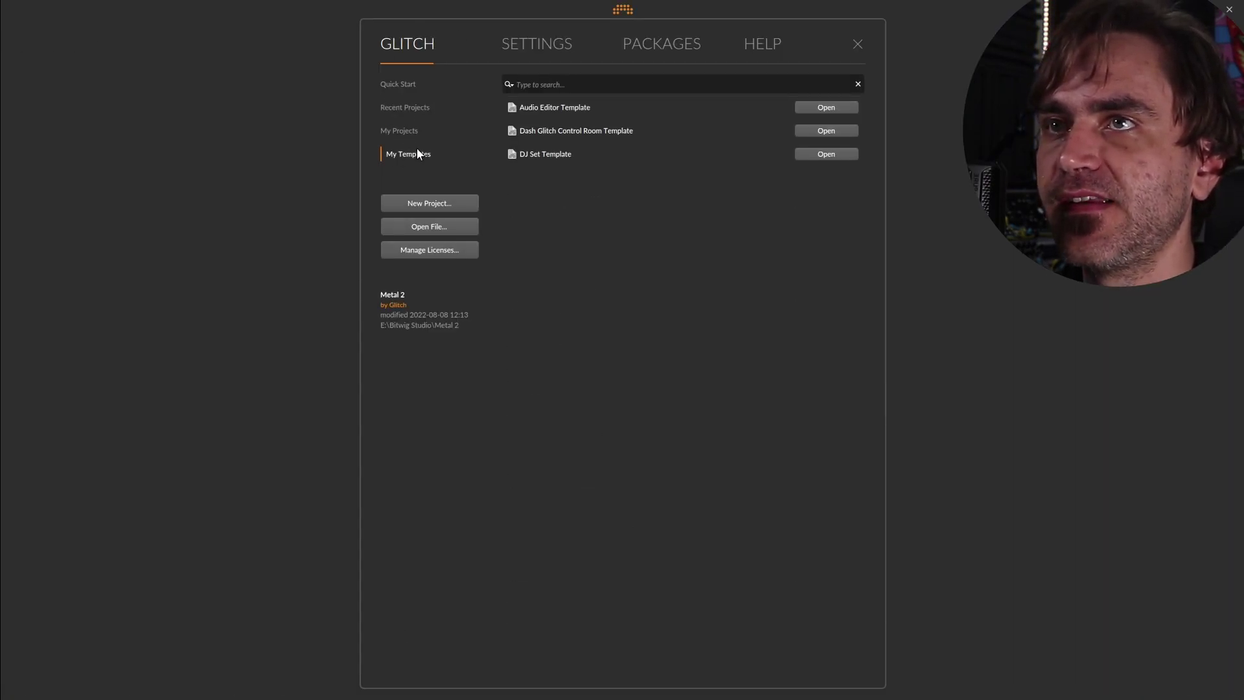
left_click(824, 130)
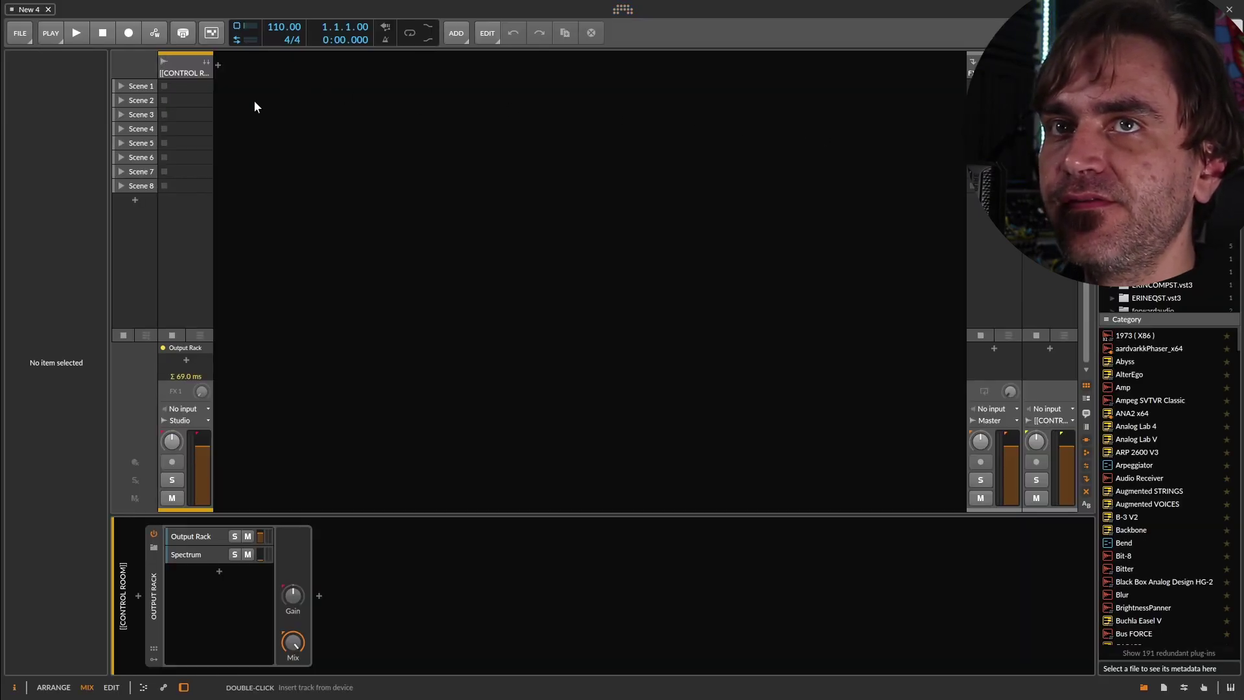
Step: Add a new audio track, Audio 2, beside [[CONTROL ROOM]]
left_click(197, 71)
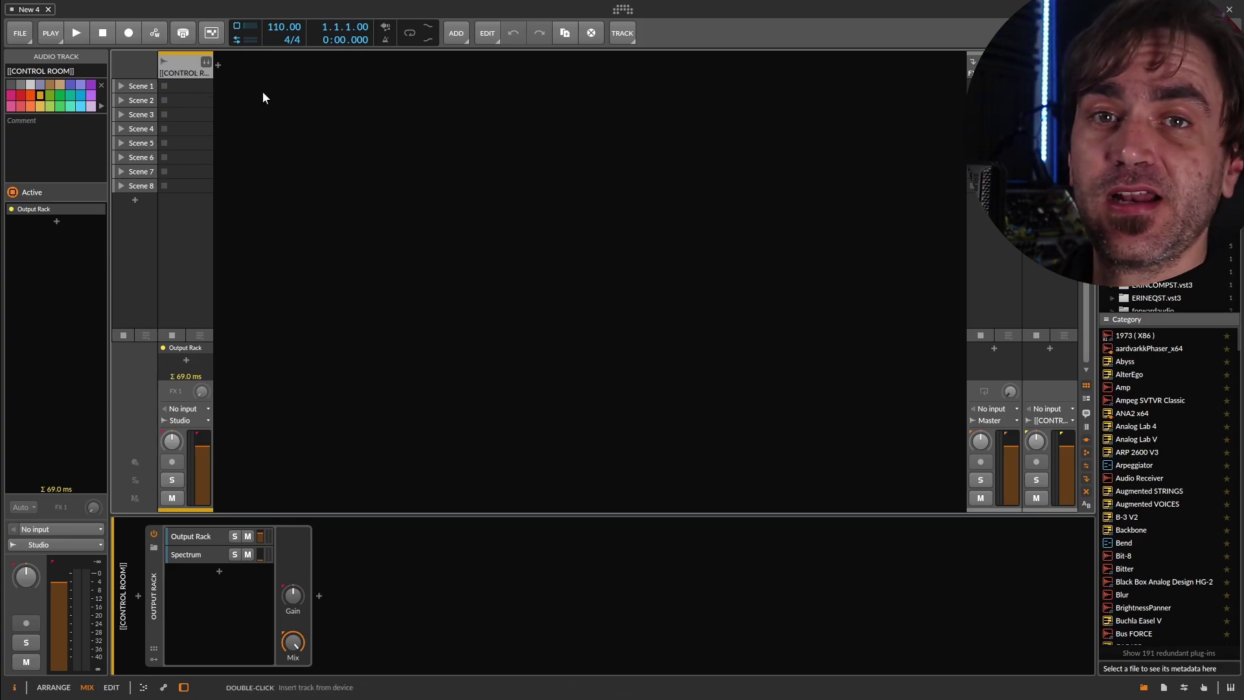
left_click(218, 64)
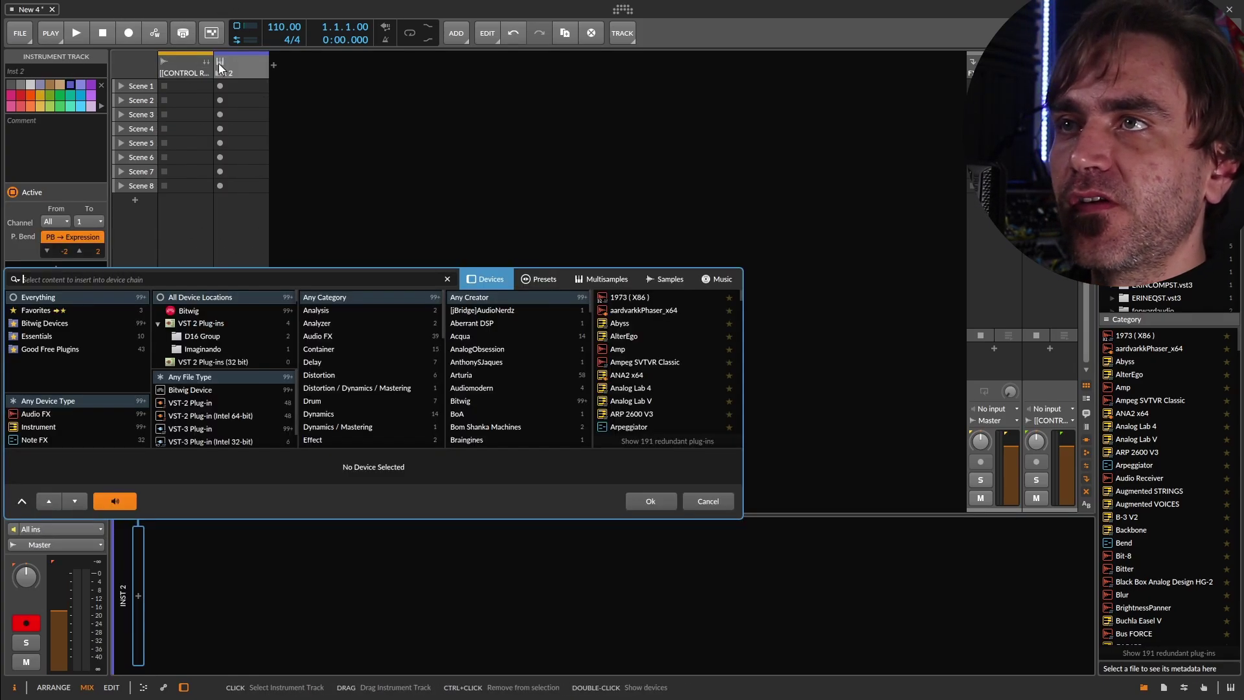
key("Escape")
right_click(332, 207)
left_click(398, 230)
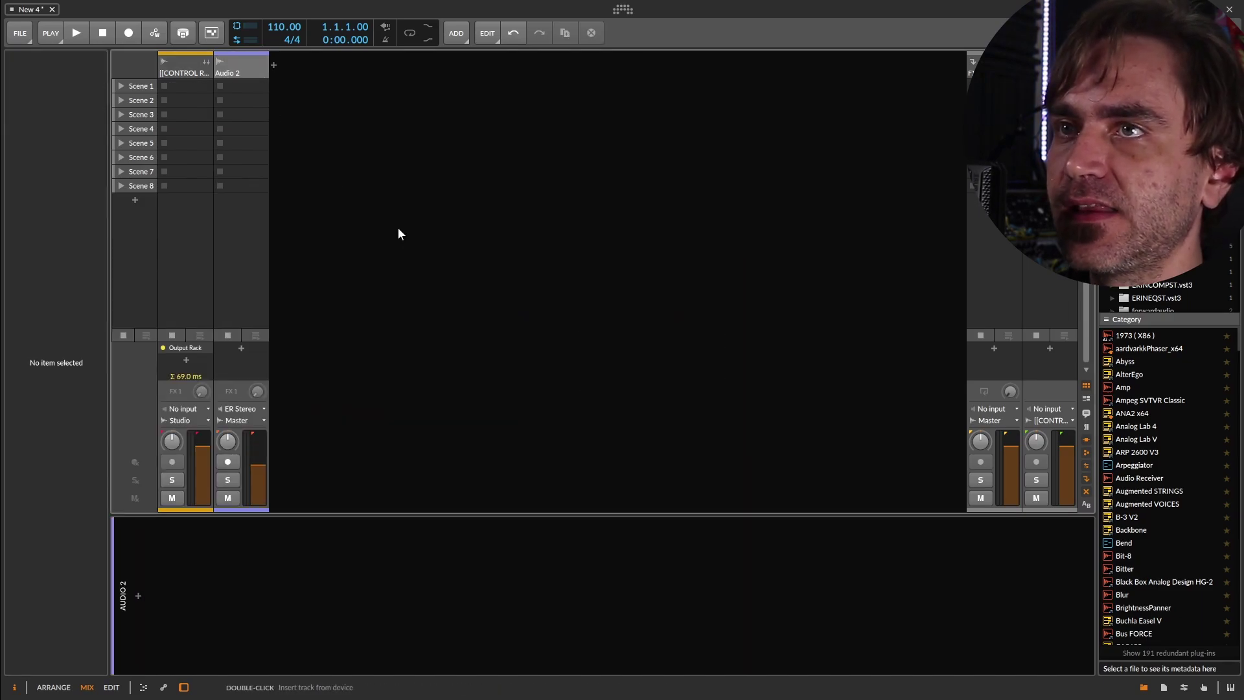
Step: Insert an Audio Receiver on Audio 2 and show its output destinations
left_click(137, 597)
type("au")
double_click(642, 298)
left_click(197, 547)
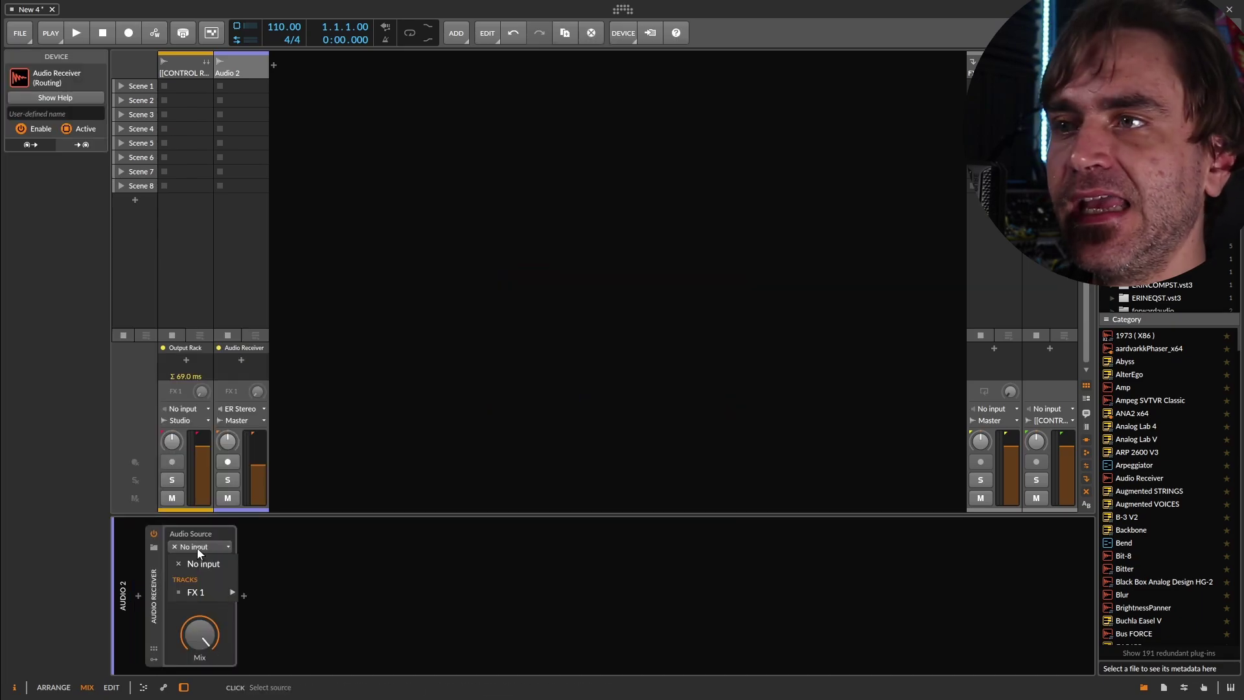
key("Escape")
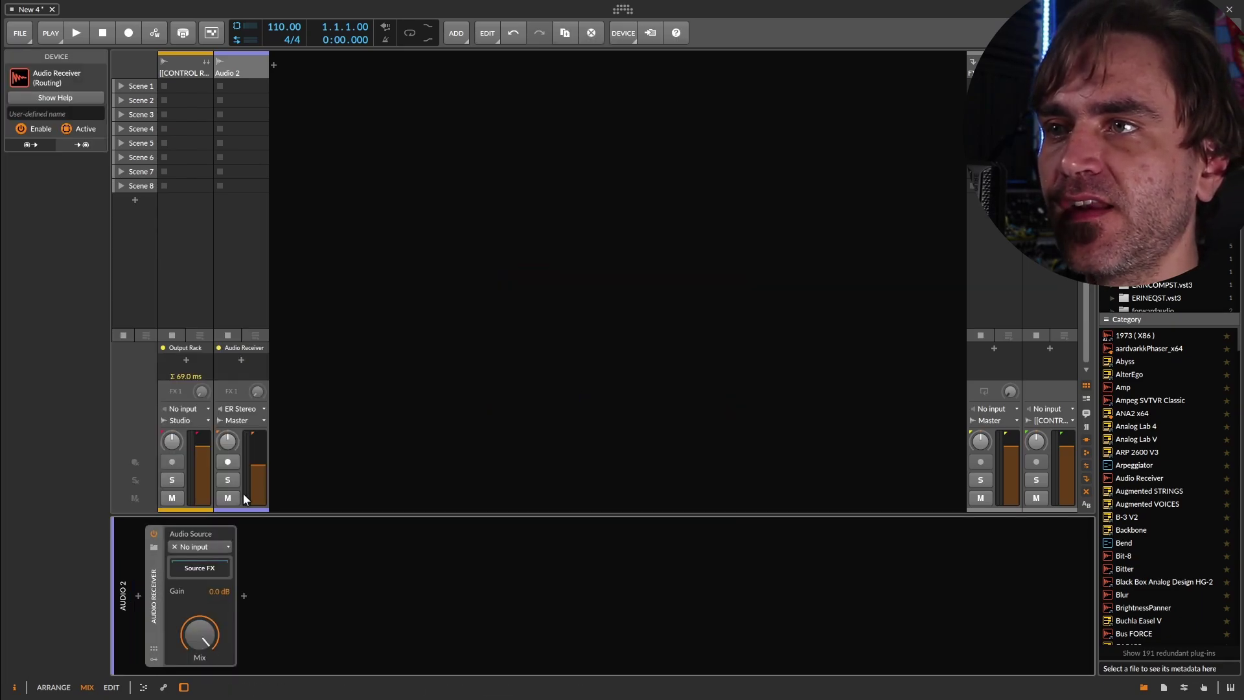
left_click(234, 421)
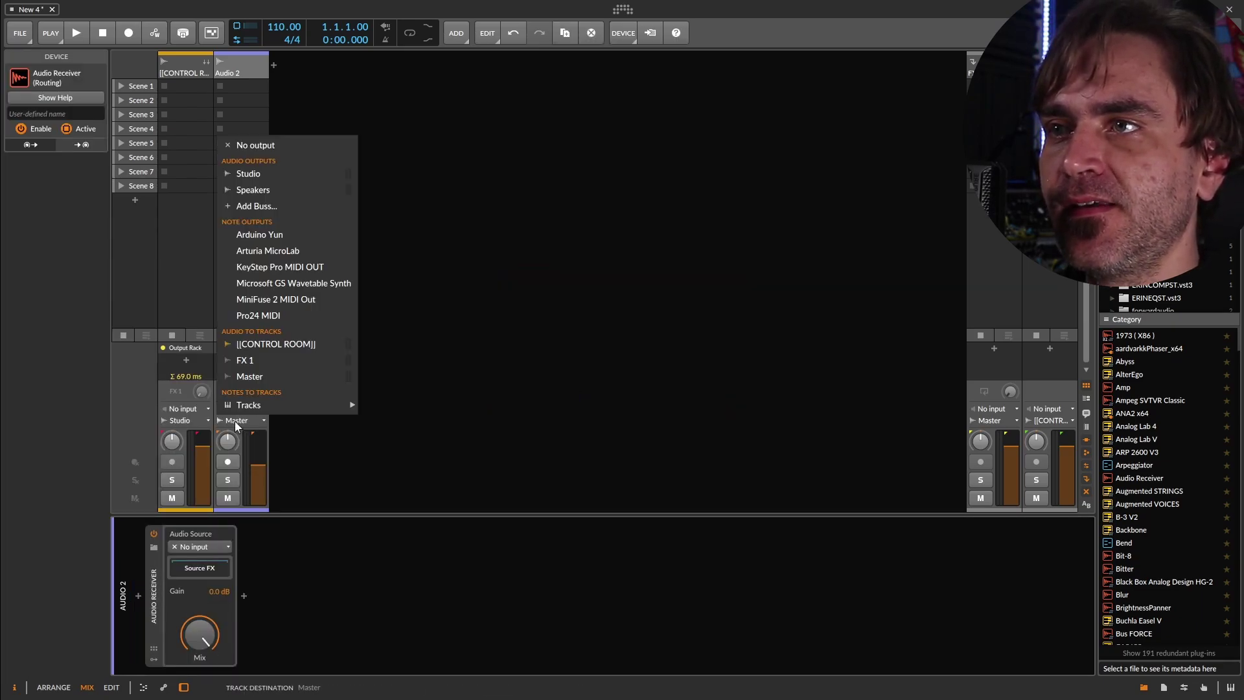
Step: Create a Headphones output bus on channels 3–4 and set its role
left_click(258, 208)
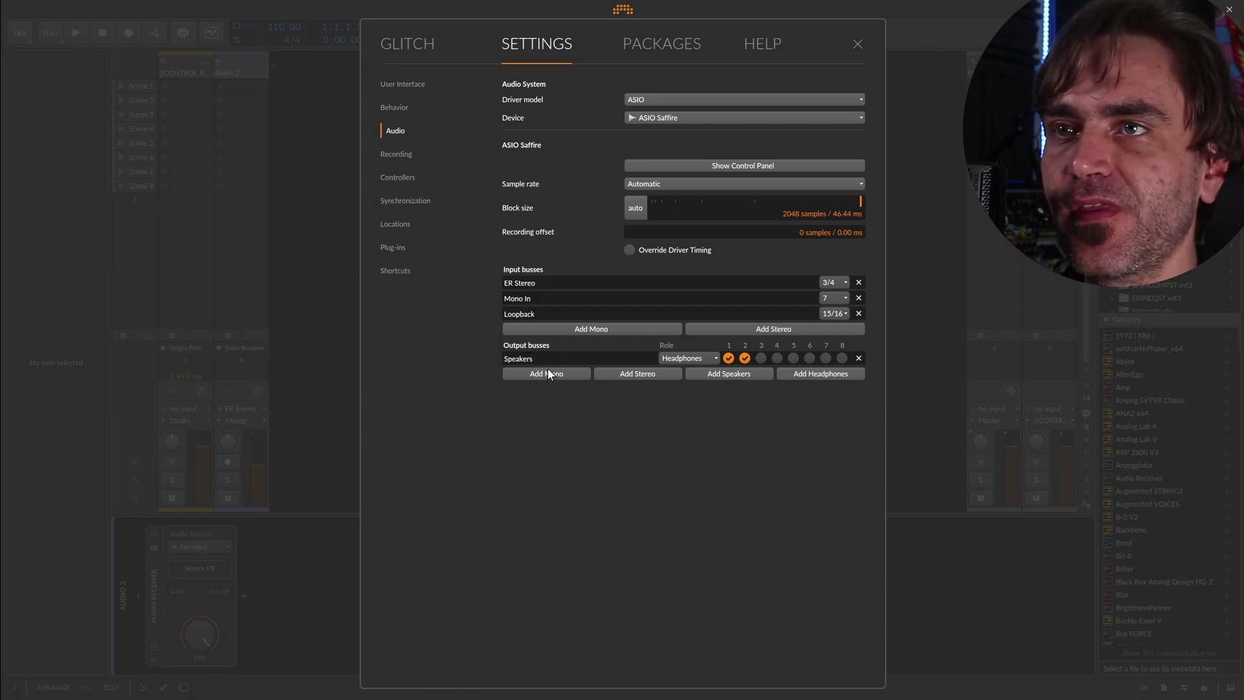
left_click(810, 371)
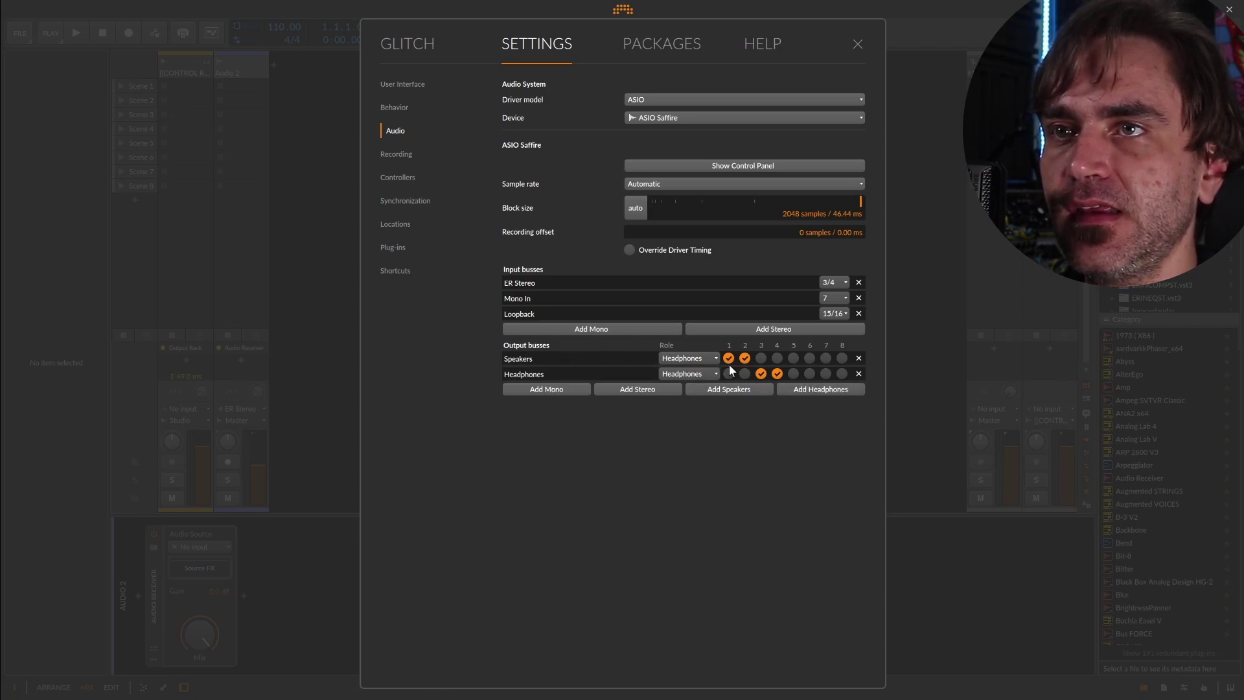
left_click(689, 374)
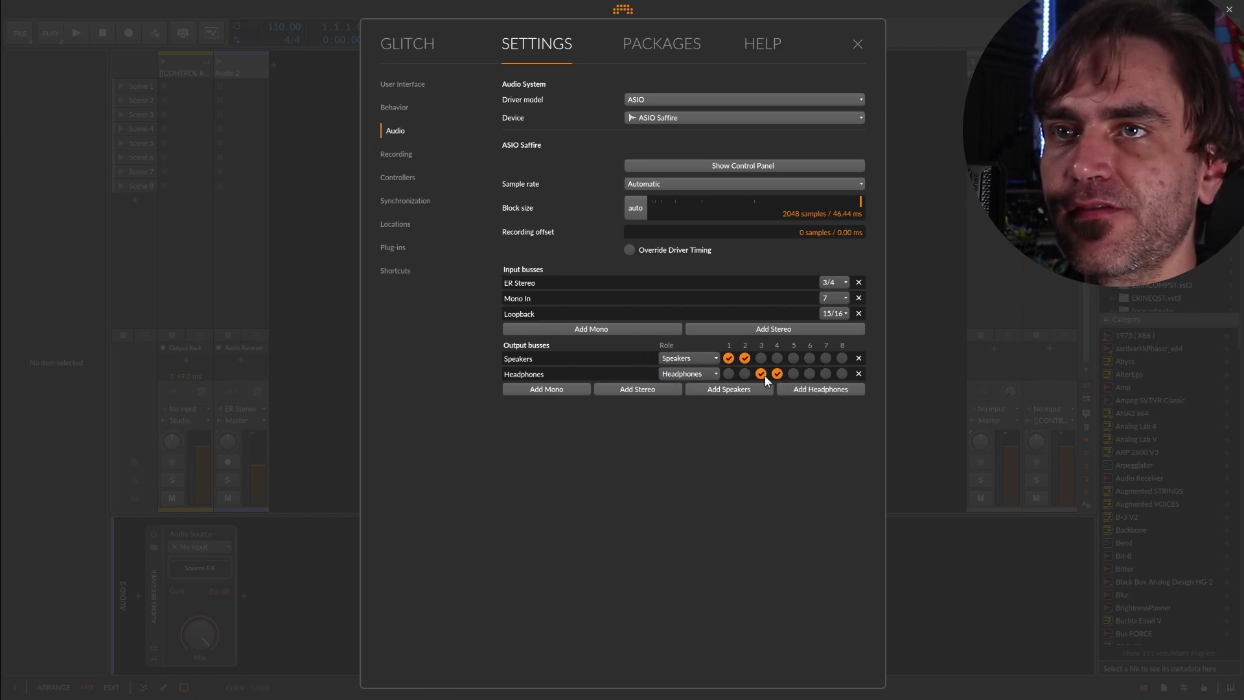
Step: Route Audio 2's output to Headphones and set its Audio Receiver source to Master (POST)
left_click(857, 44)
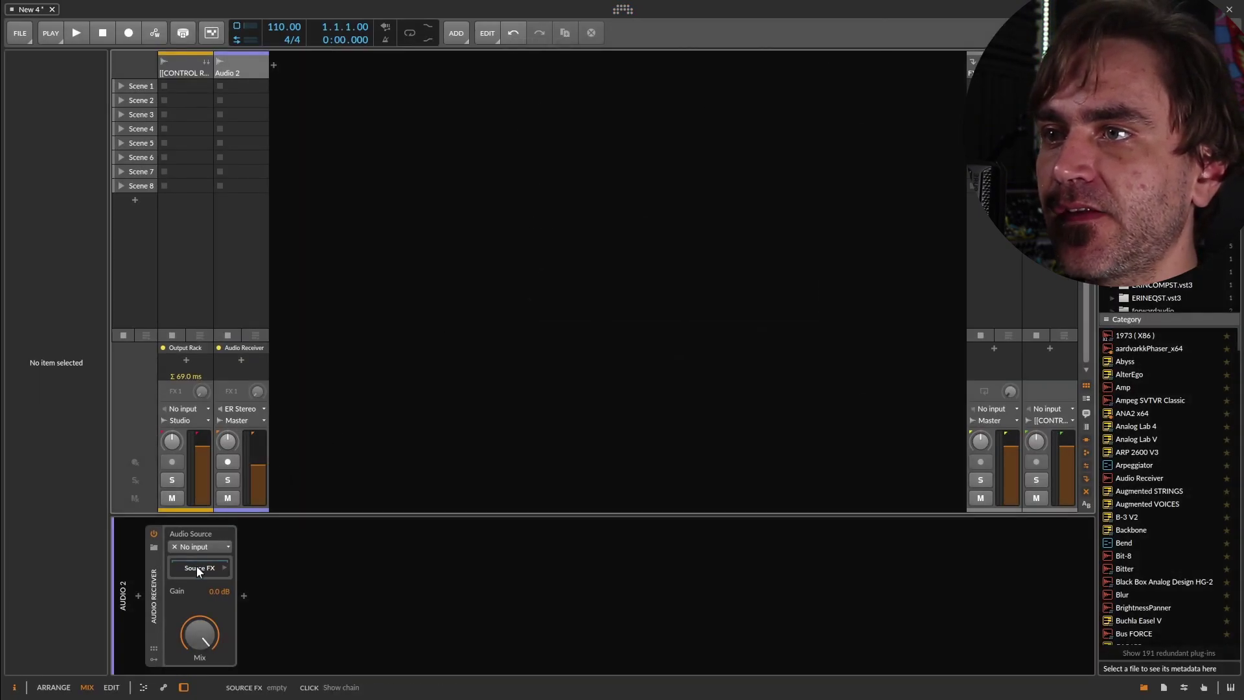
left_click(235, 421)
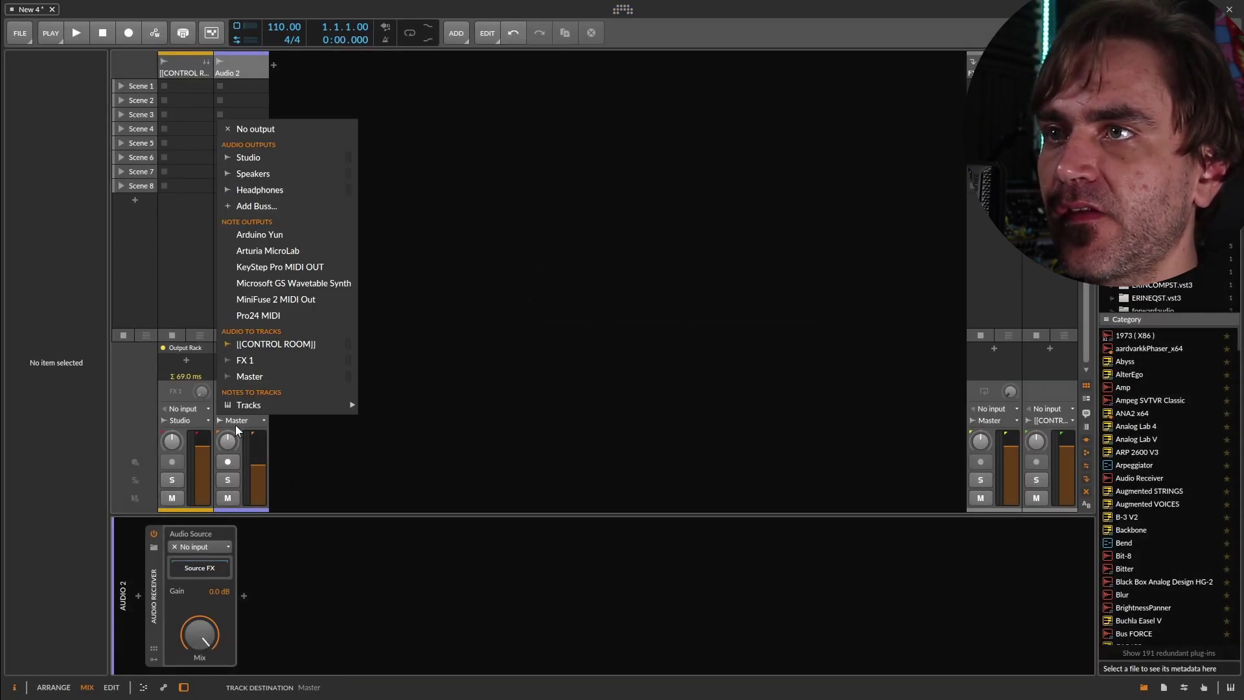
left_click(273, 190)
left_click(201, 547)
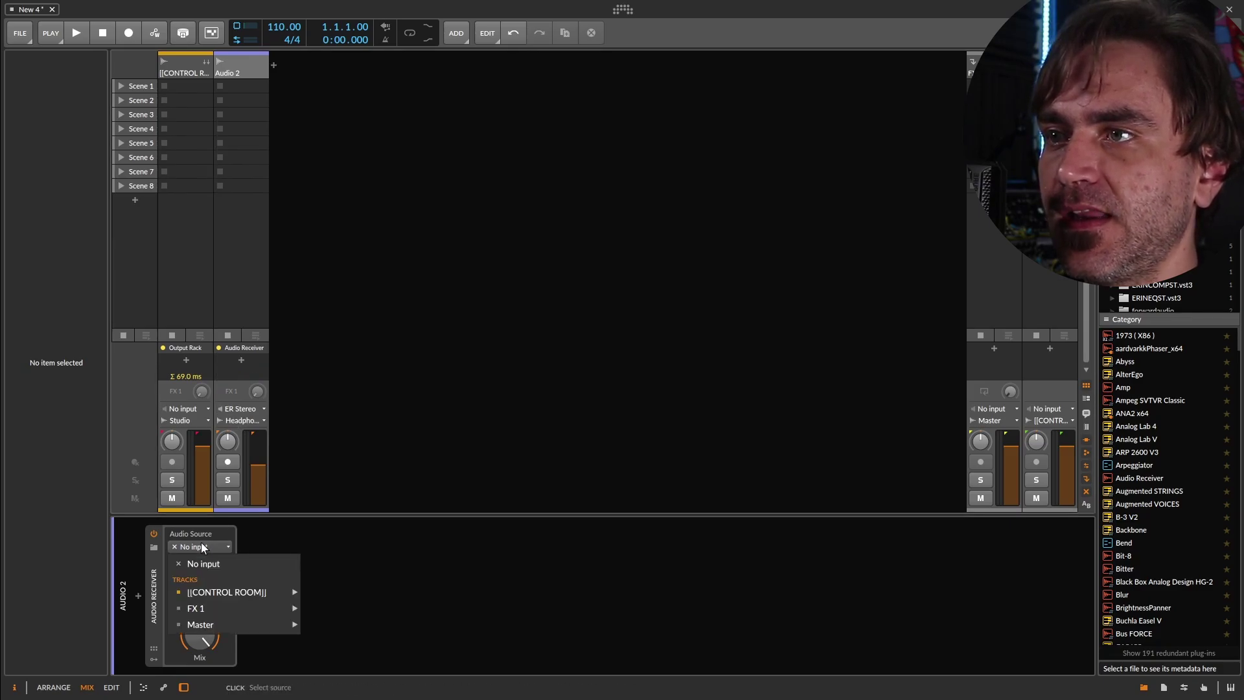
mouse_move(211, 596)
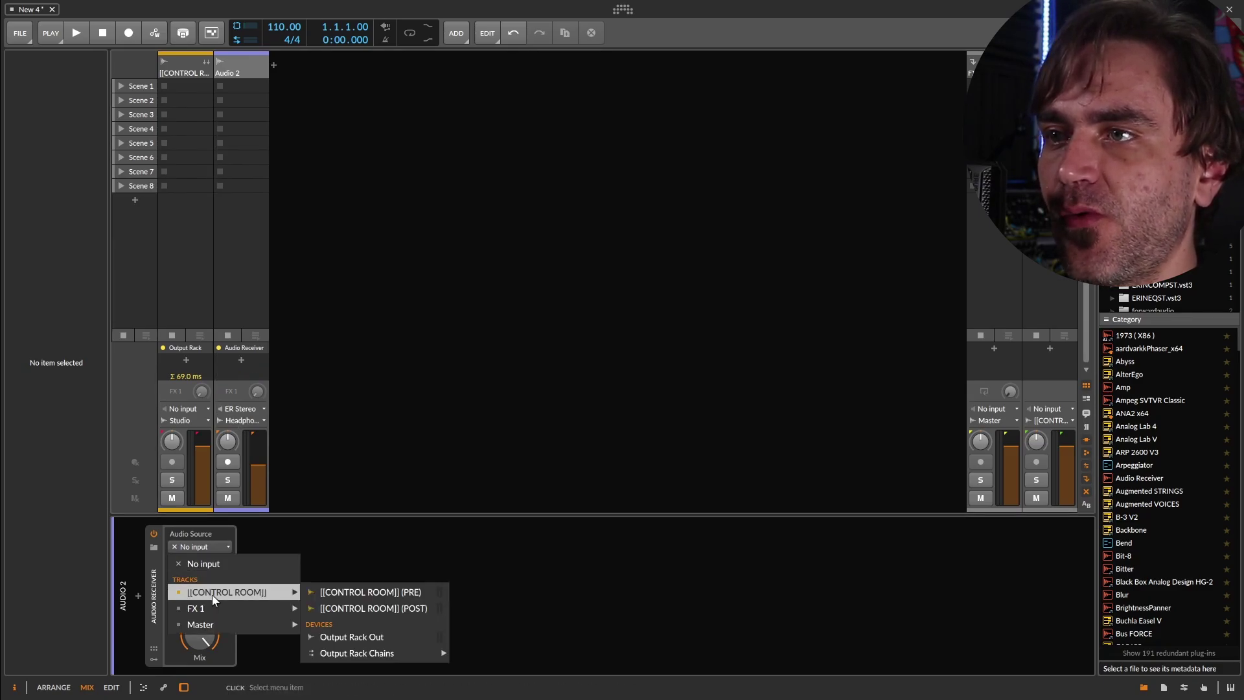
mouse_move(222, 626)
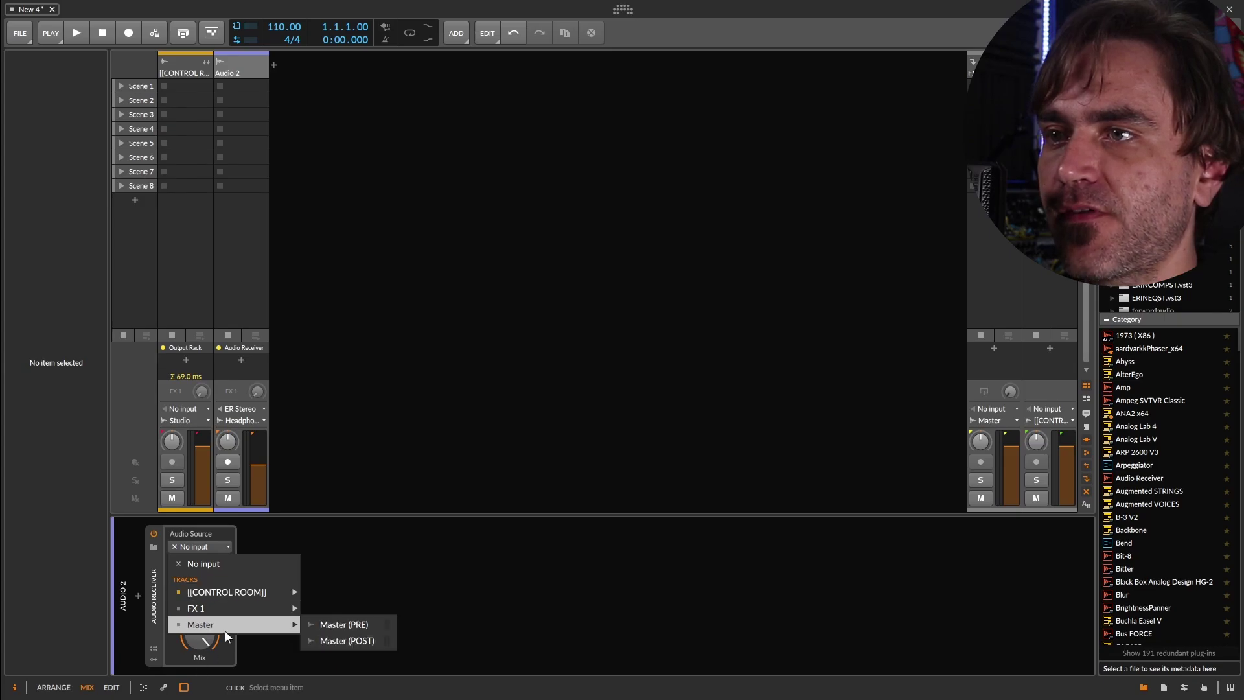
left_click(337, 642)
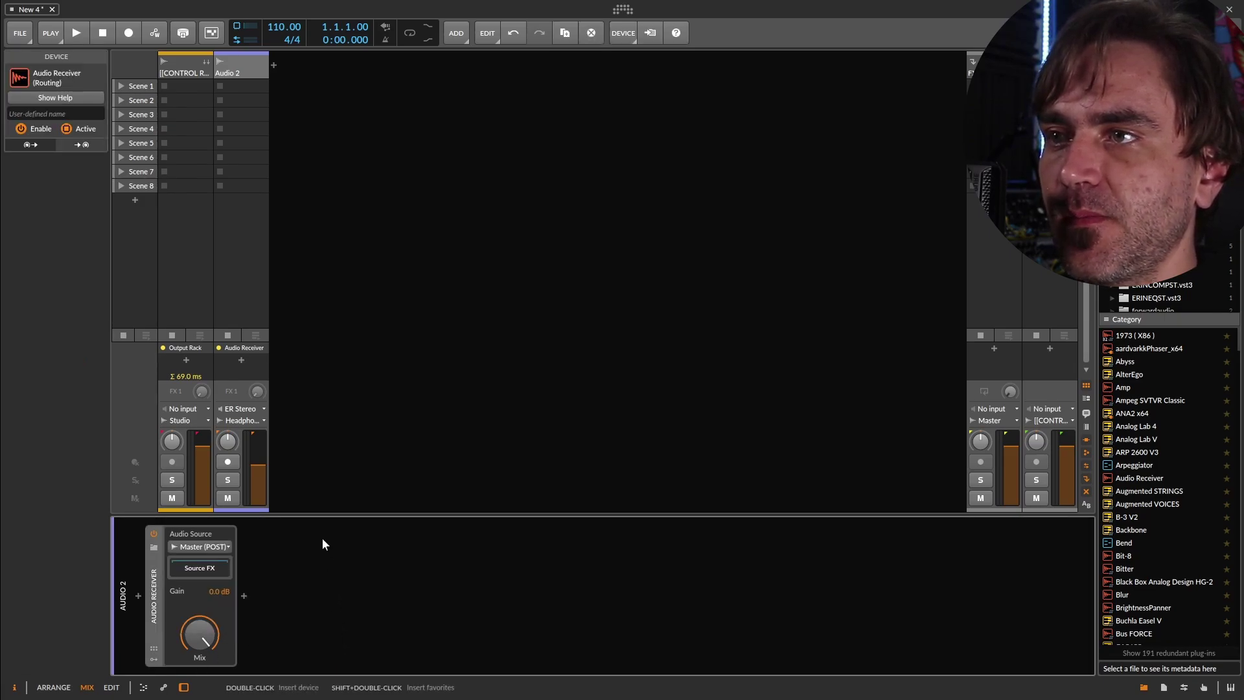
Step: Reset Audio 2's volume fader to its default level
right_click(258, 465)
left_click(306, 441)
double_click(254, 472)
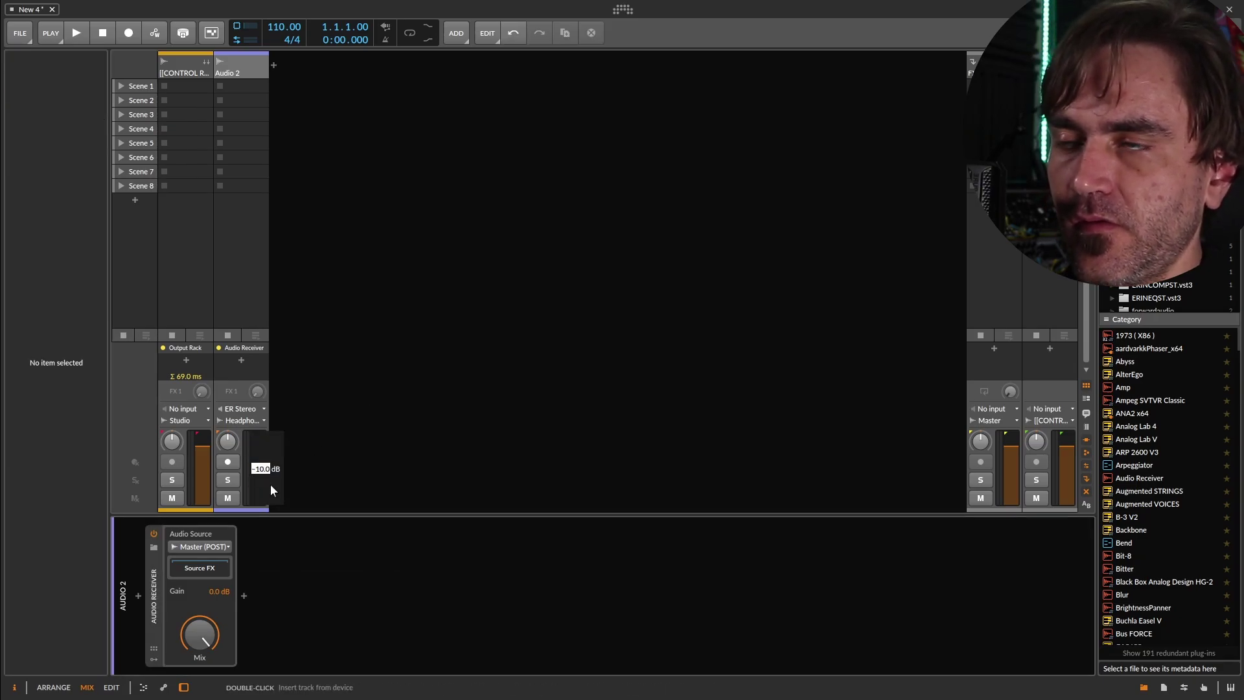
Step: Insert SoundID Reference after the Audio Receiver on Audio 2, found by searching 'sound'
left_click(248, 68)
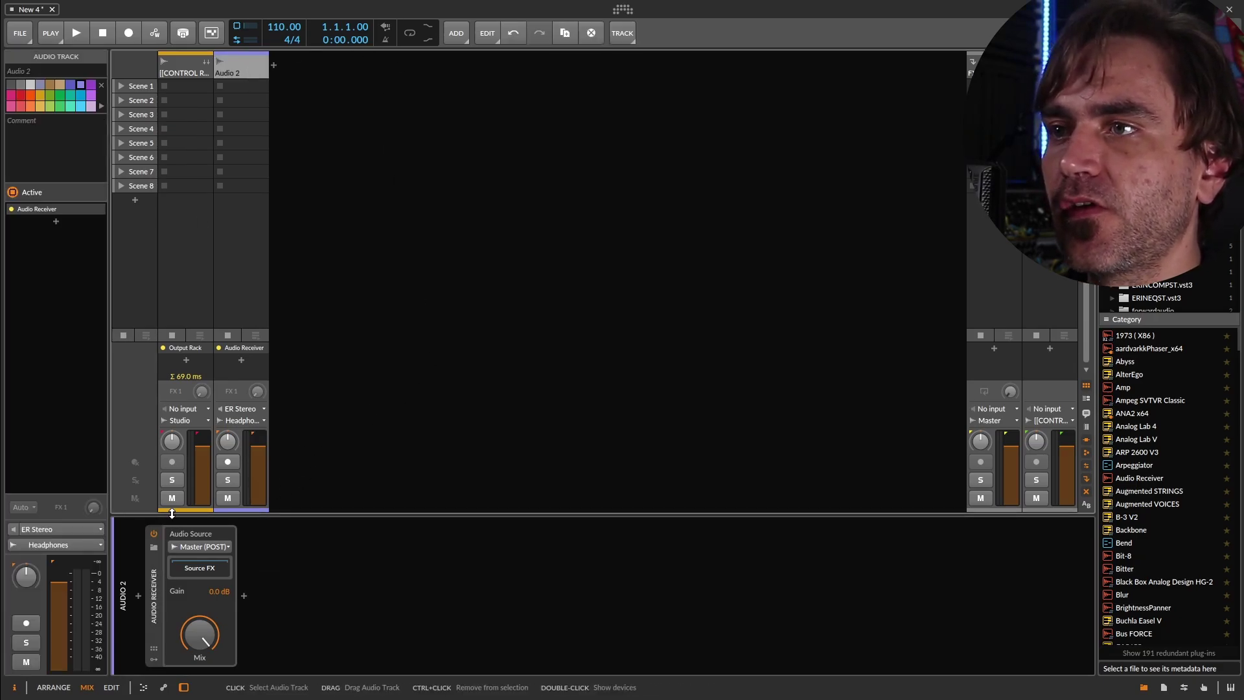
left_click(244, 596)
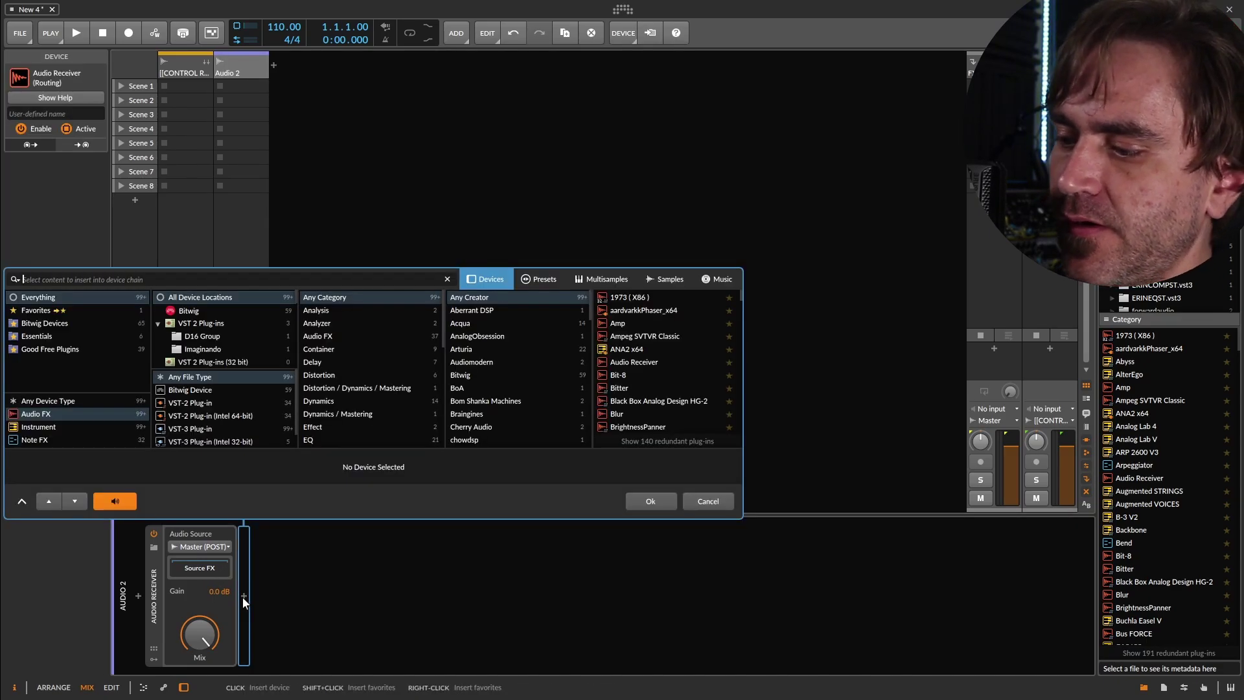
type("sound")
left_click(648, 294)
left_click(638, 498)
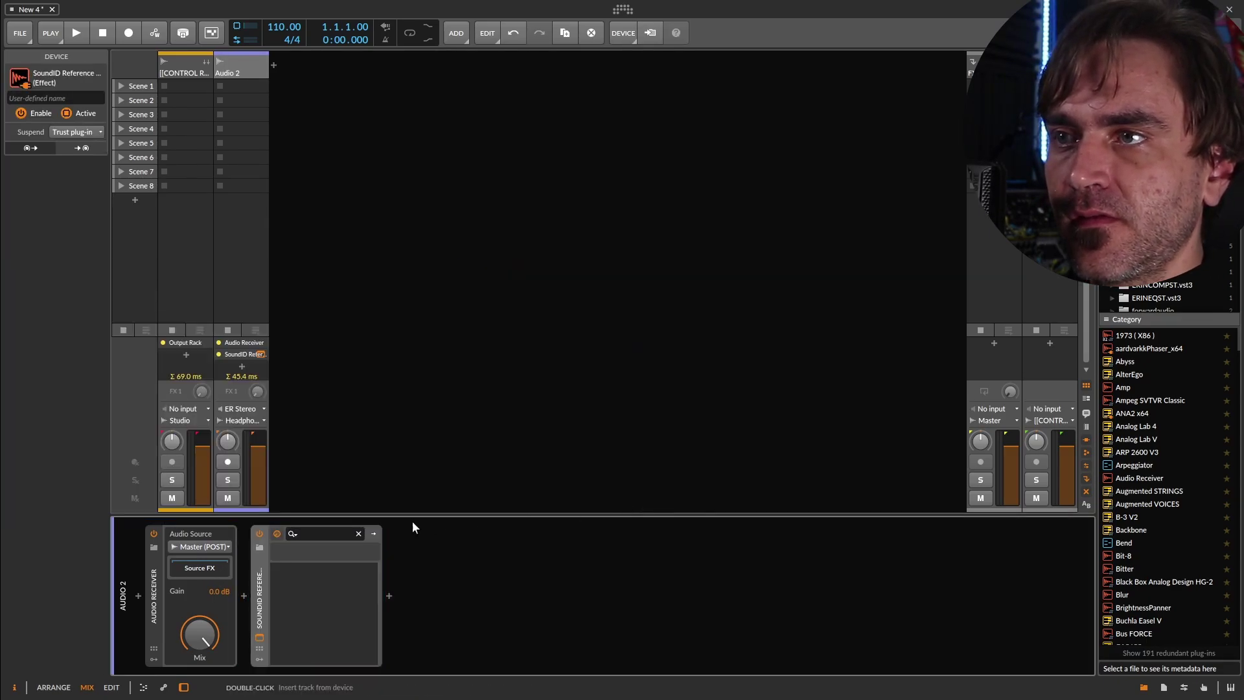
left_click(740, 186)
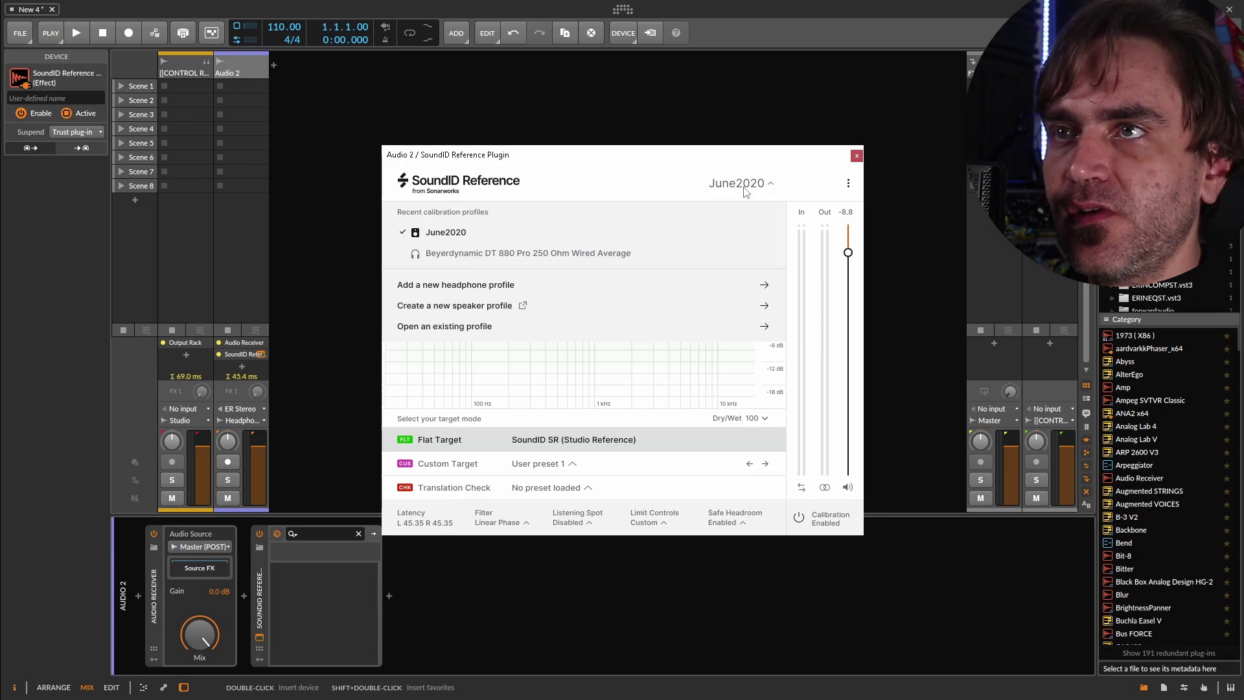
left_click(667, 416)
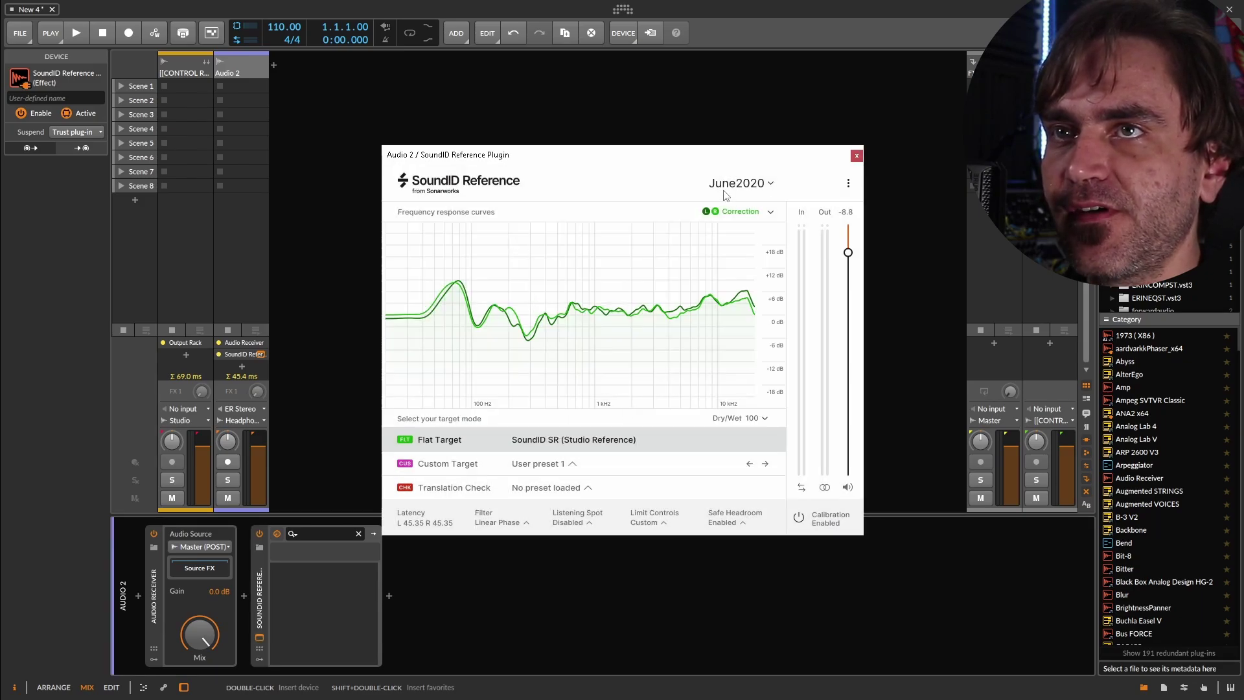
left_click(731, 188)
Step: Rename the Audio 2 track to [[HEADPHONES]] in the inspector
left_click(457, 214)
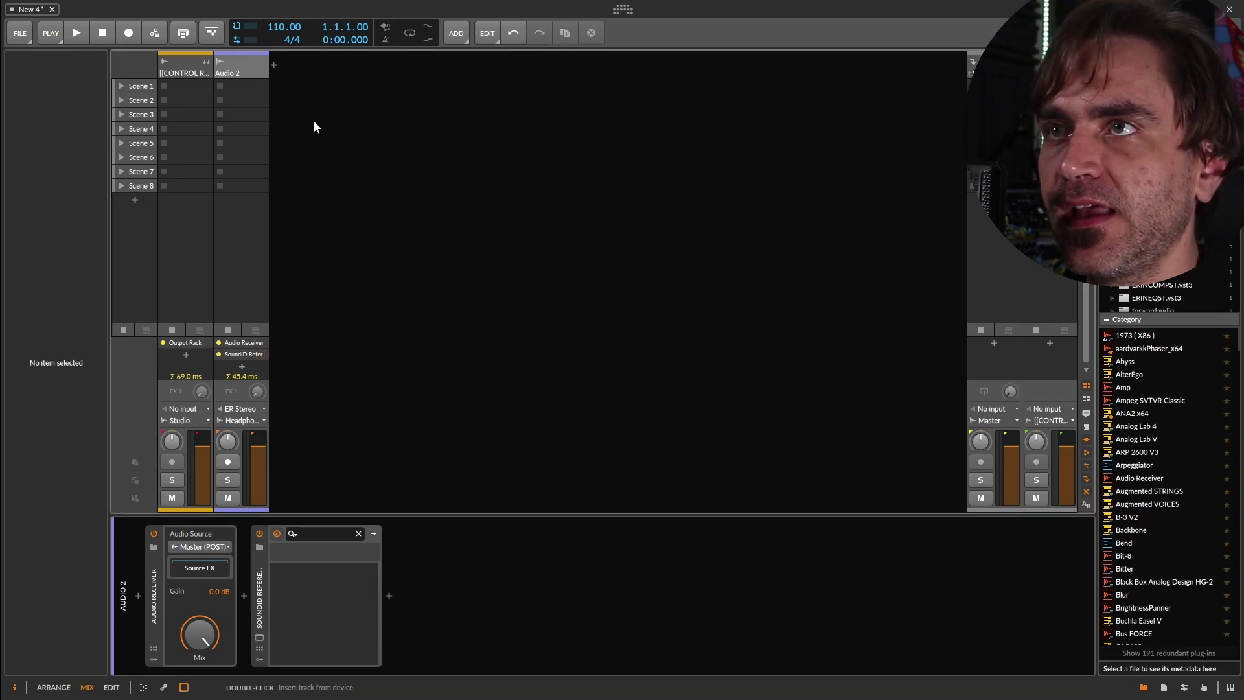
left_click(236, 68)
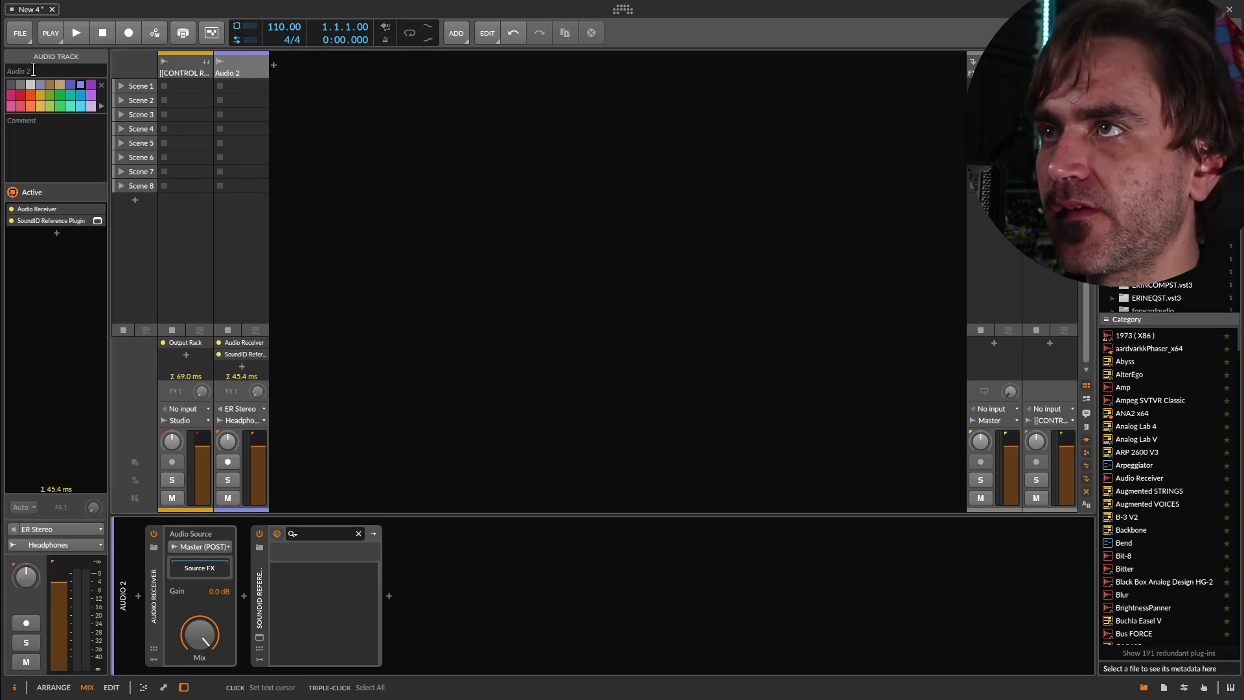
type("[[HEADPHONES]]")
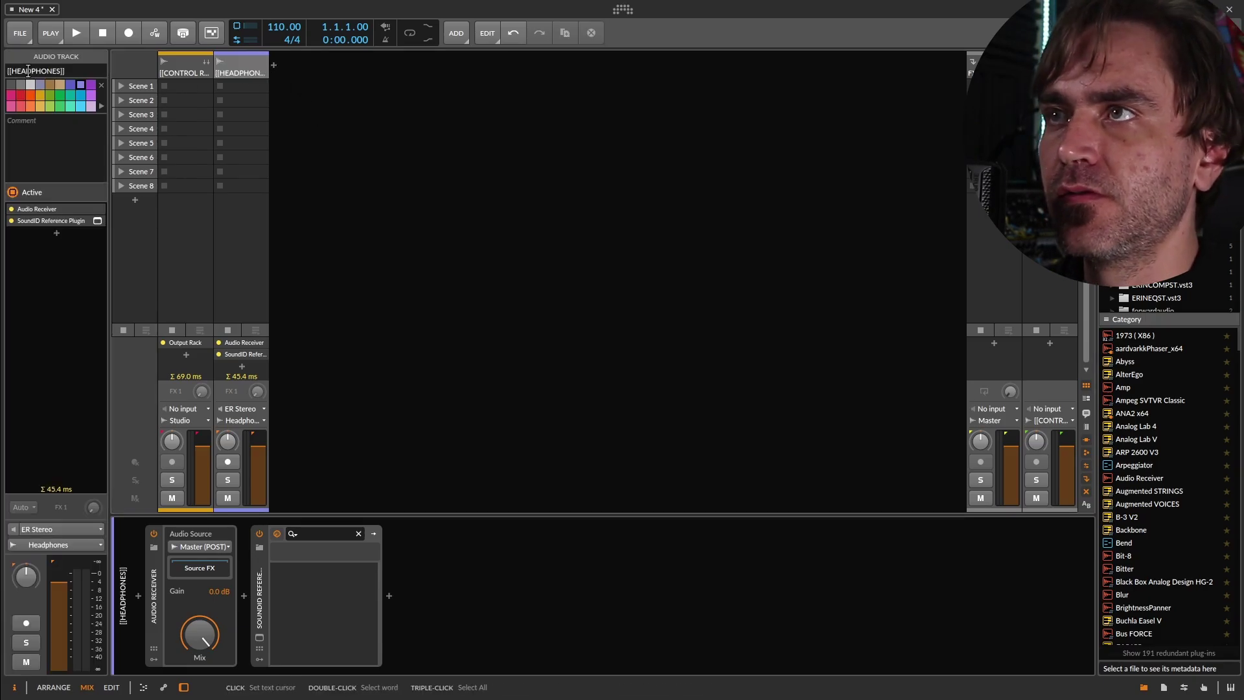
Step: Group both tracks with Ctrl+G, collapse the group, and name it [[CONTROL ROOM]]
left_click(188, 68, "shift")
key("ctrl+g")
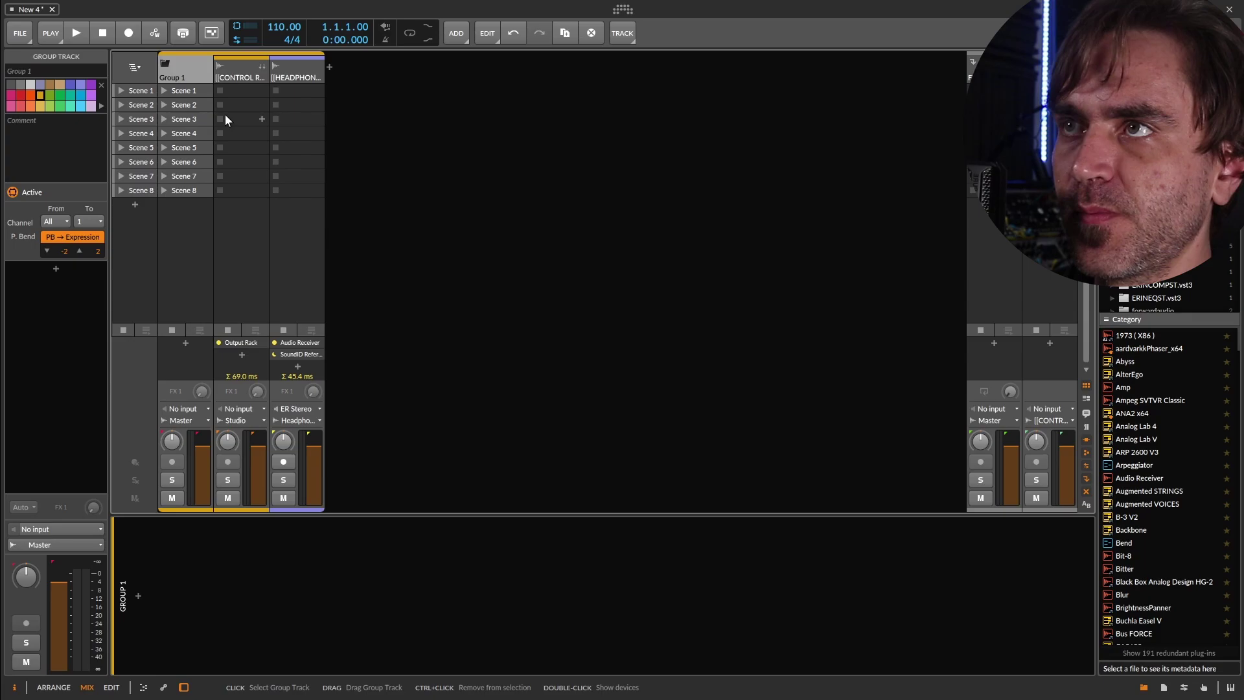
left_click(165, 65)
left_click(31, 72)
type("[[CONTROL ROOM")
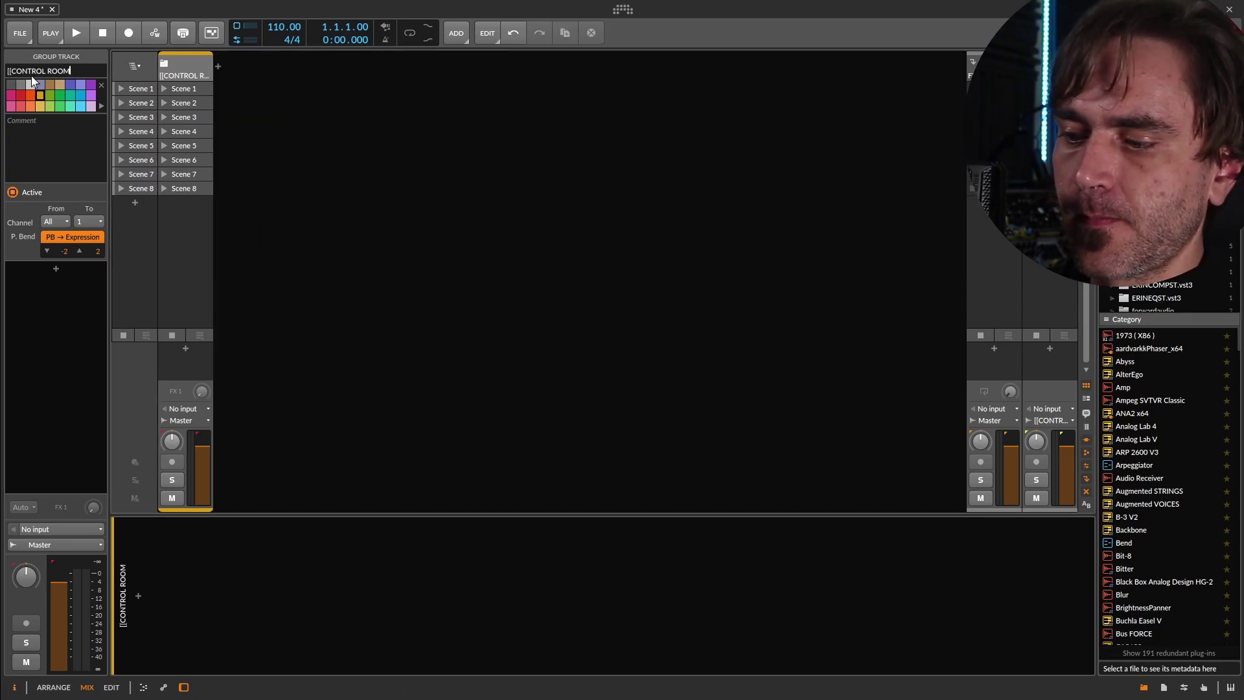
Step: Add a new instrument track loaded with the Vital synth after the group
key("ctrl+t")
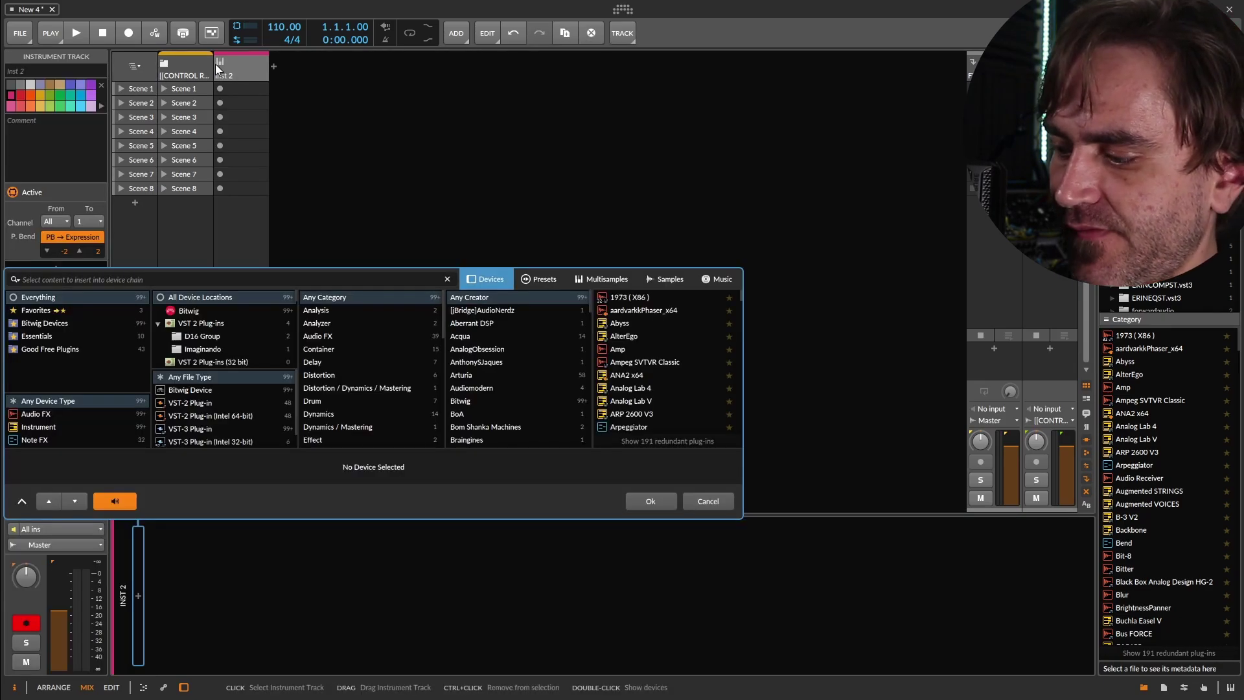
type("vital")
key("Return")
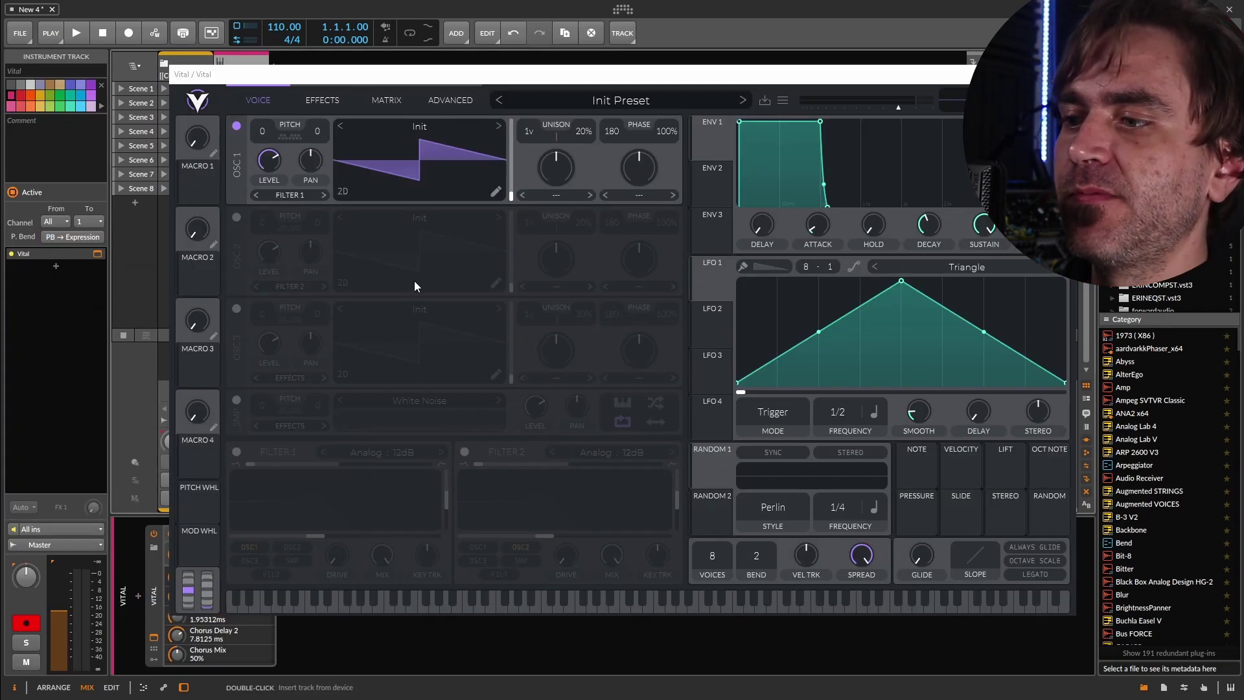
key("Up")
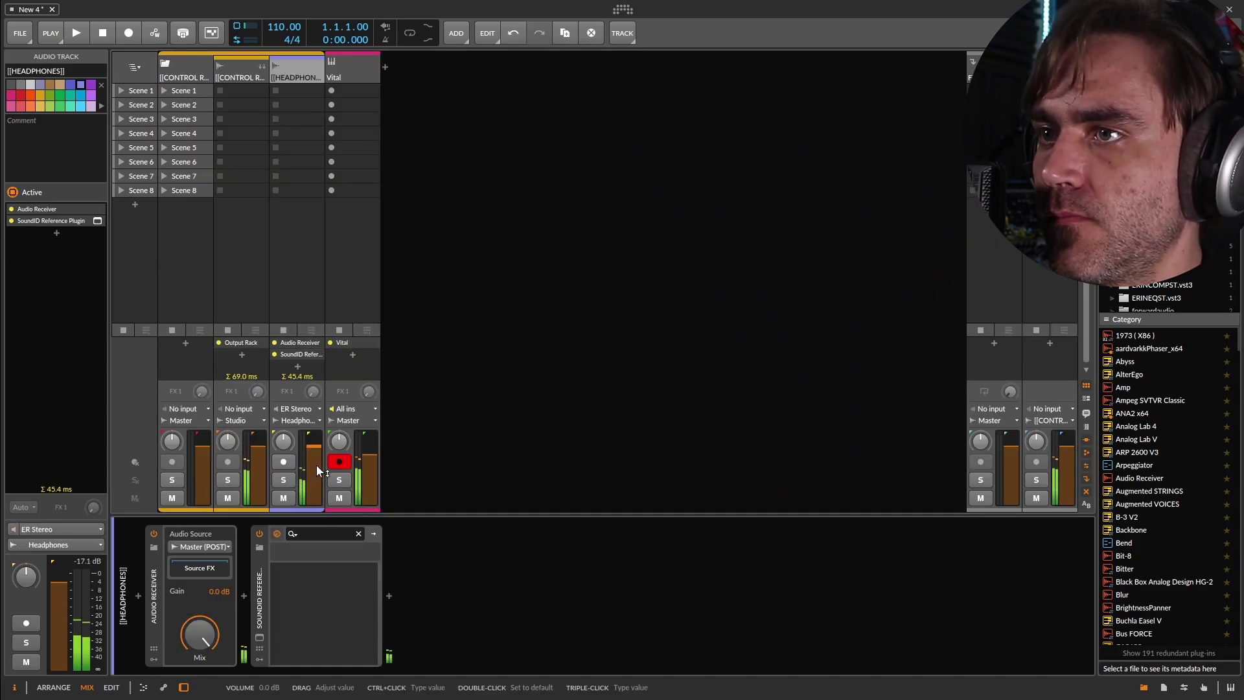
Step: Set the [[HEADPHONES]] fader to about -2.2 dB, then select the Master track
left_click_drag(313, 465, 308, 450)
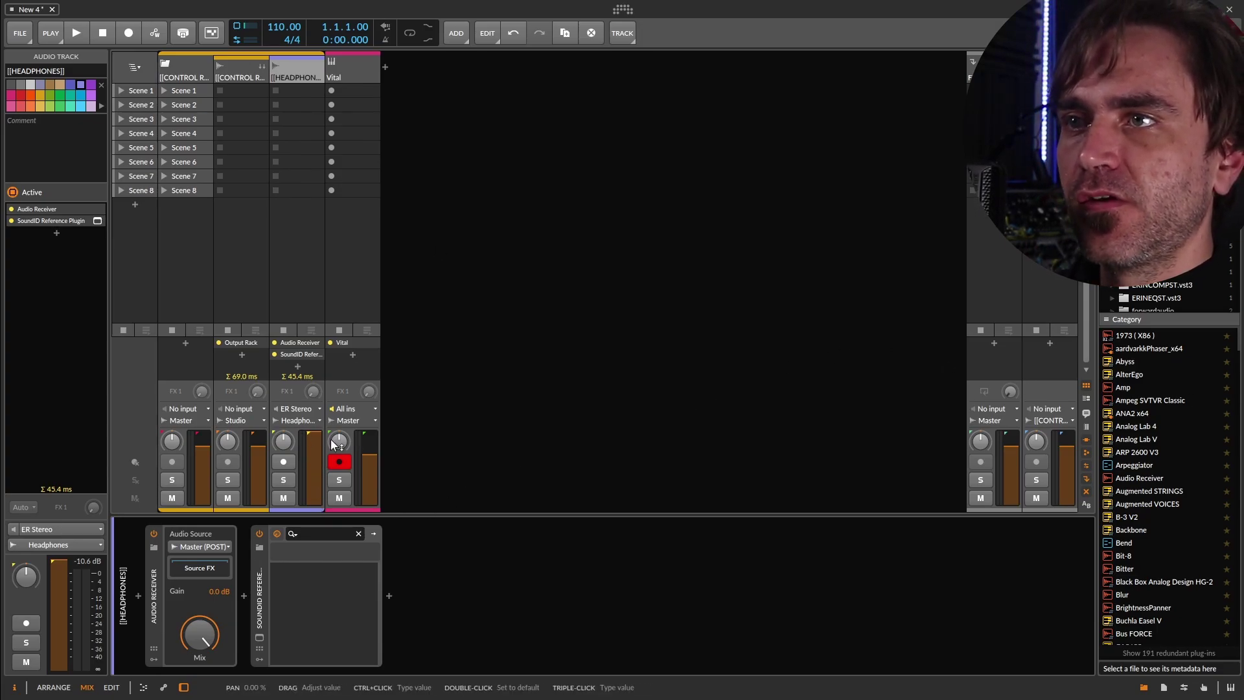
left_click_drag(315, 436, 318, 456)
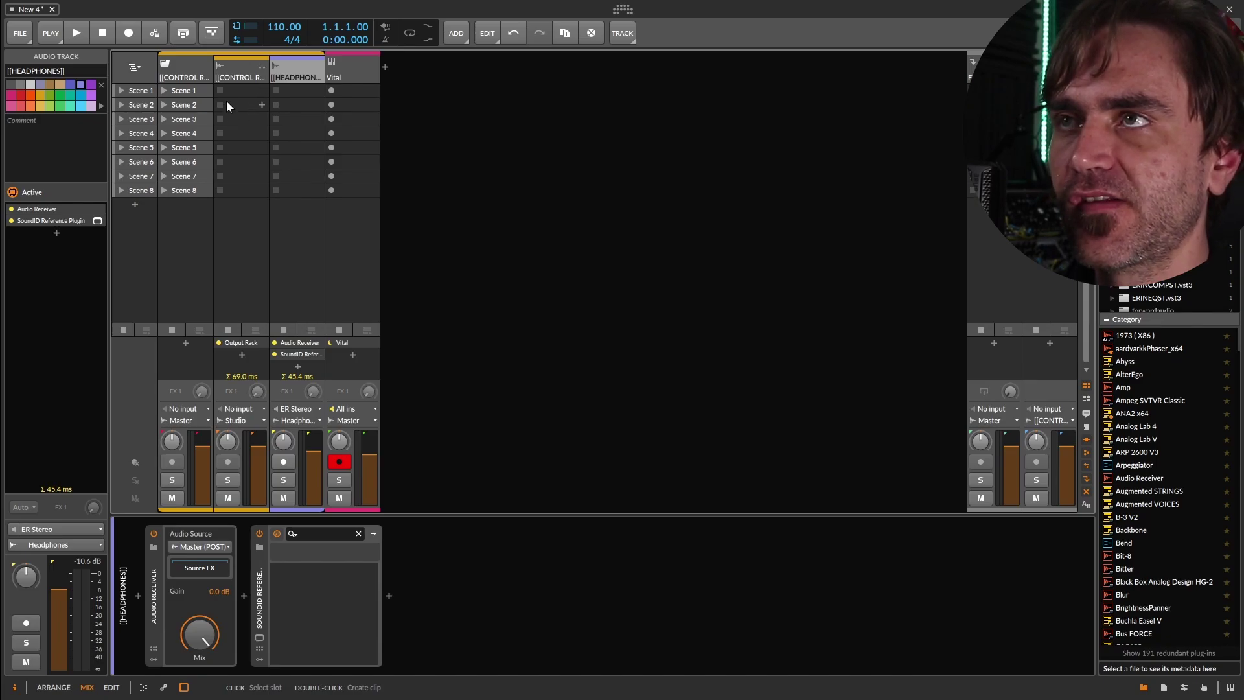
left_click(188, 72)
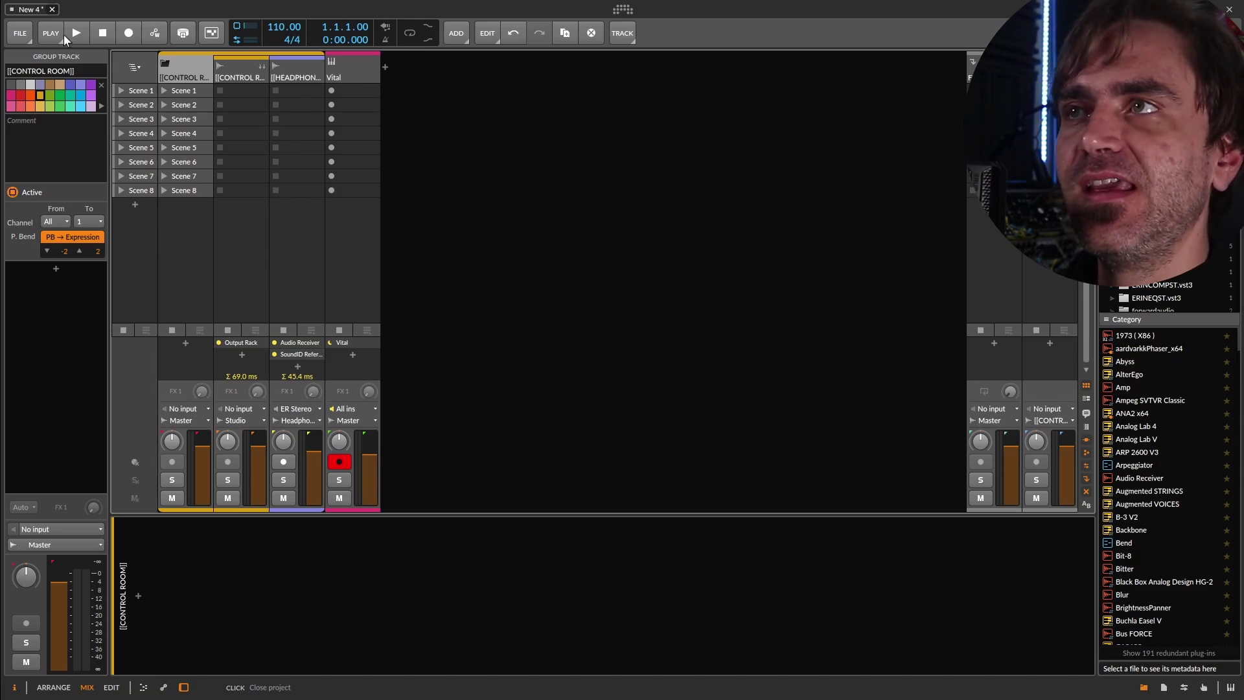
left_click(1049, 298)
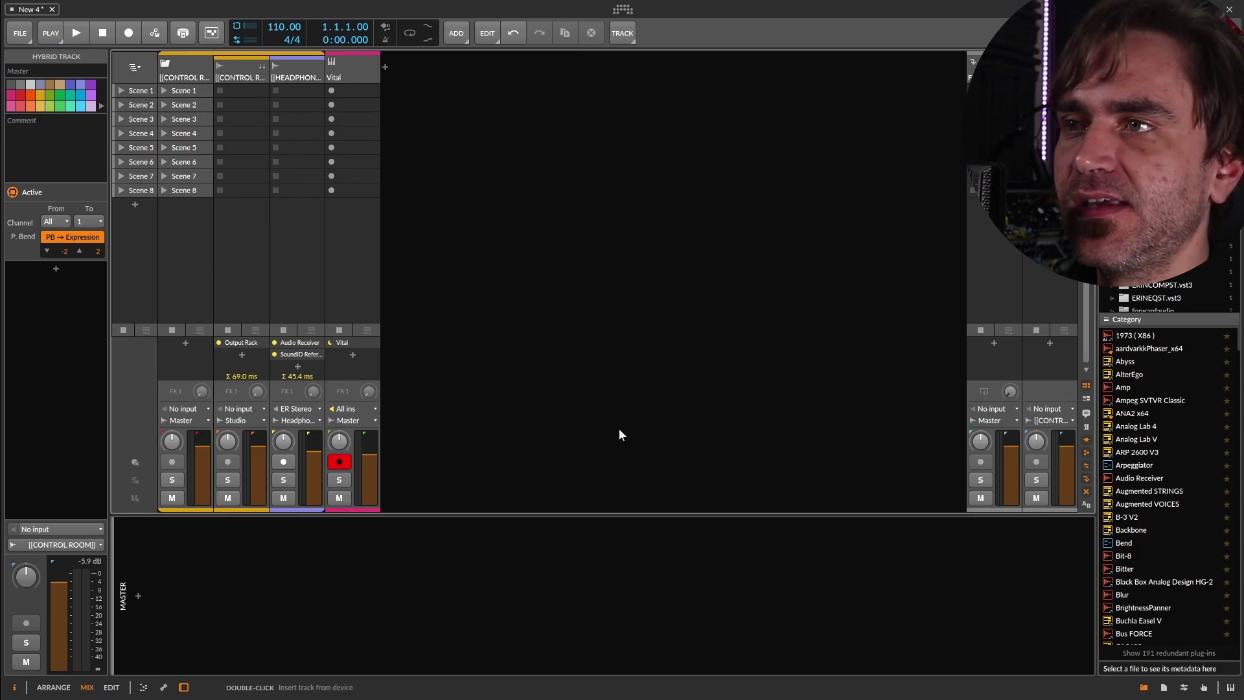